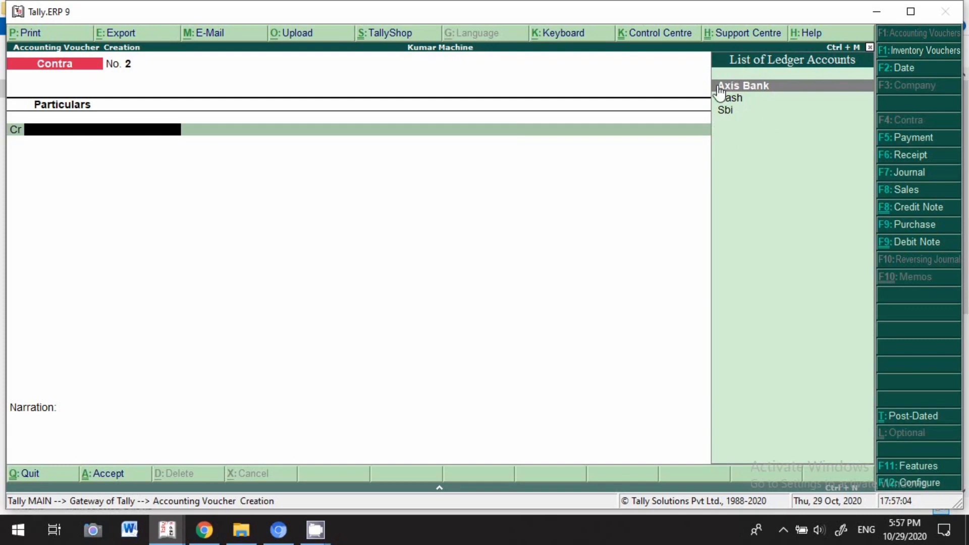
# Credit Axis Bank with 1,00,000 in the contra voucher and accept a Cheque allocation with range Not Applicable dated 1-Apr-2020
pyautogui.press('Return')
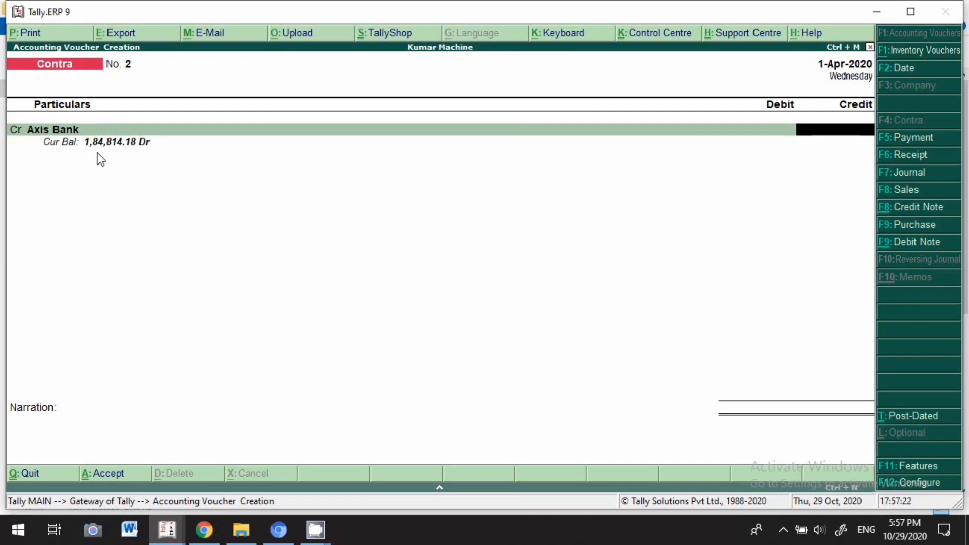
pyautogui.write('100000')
pyautogui.press('Return')
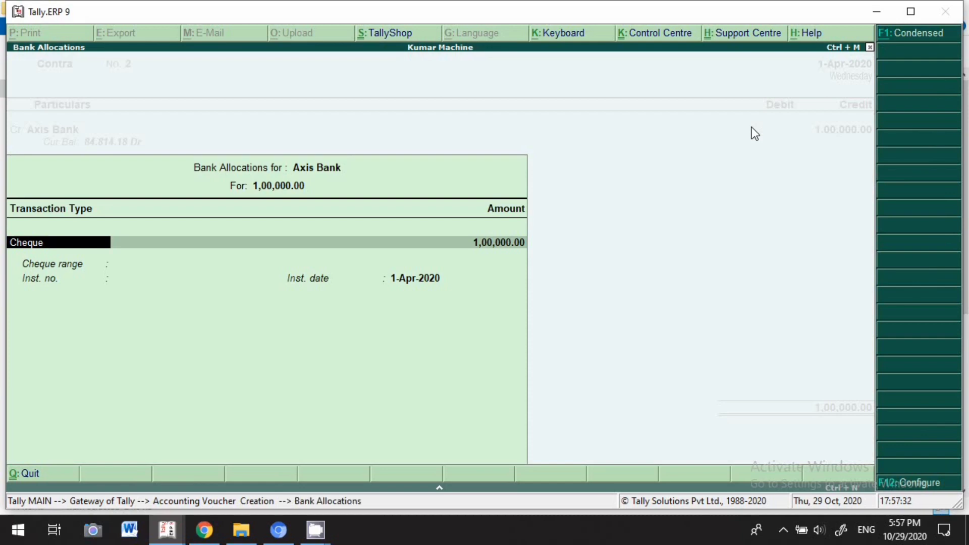
pyautogui.press('Return')
pyautogui.press('Return')
pyautogui.press('Return')
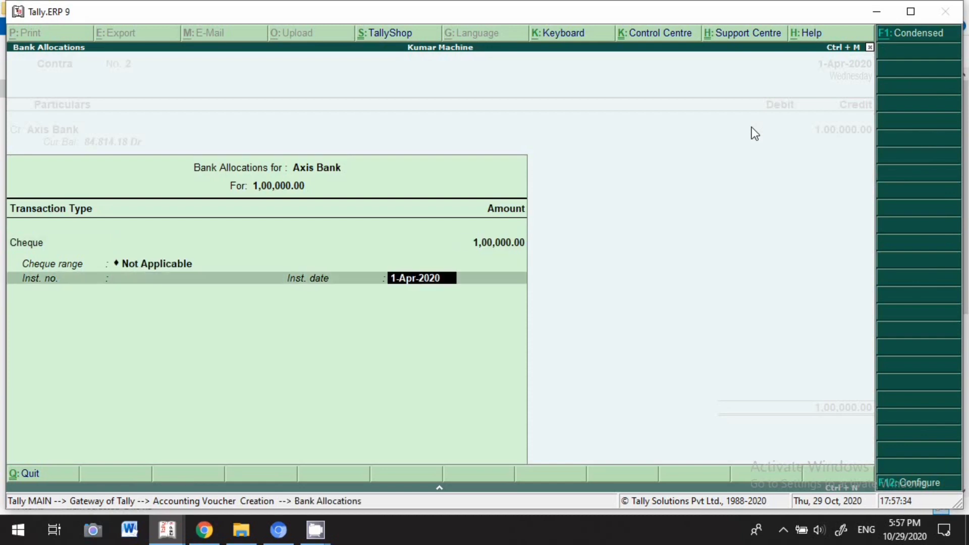
pyautogui.press('Return')
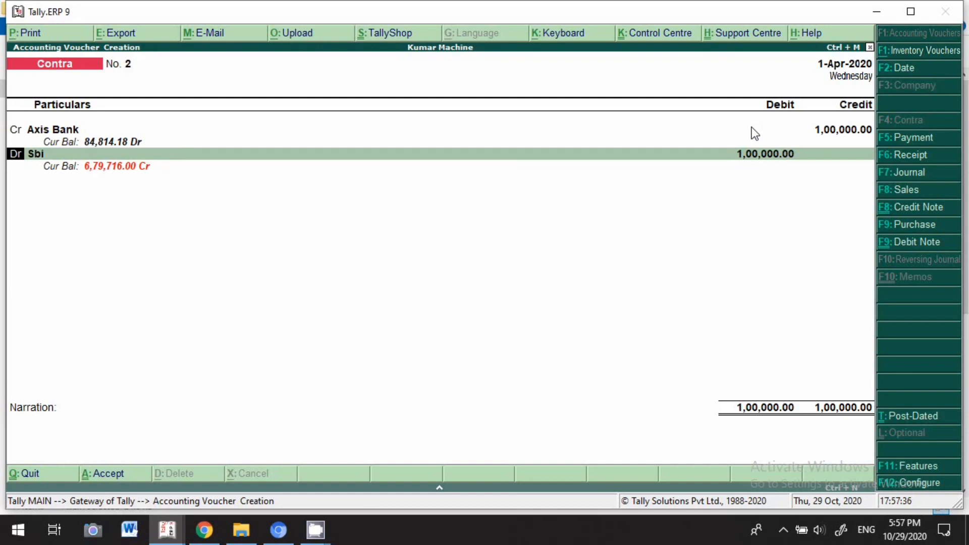
# Choose Cash as the debit ledger in place of Sbi and accept 1,00,000 as the debit amount
pyautogui.press('Return')
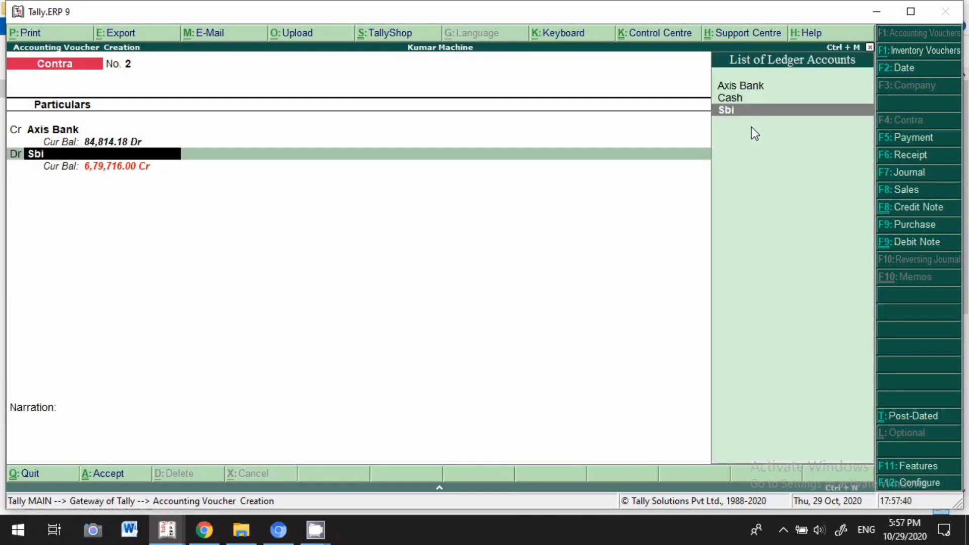
pyautogui.write('Cash')
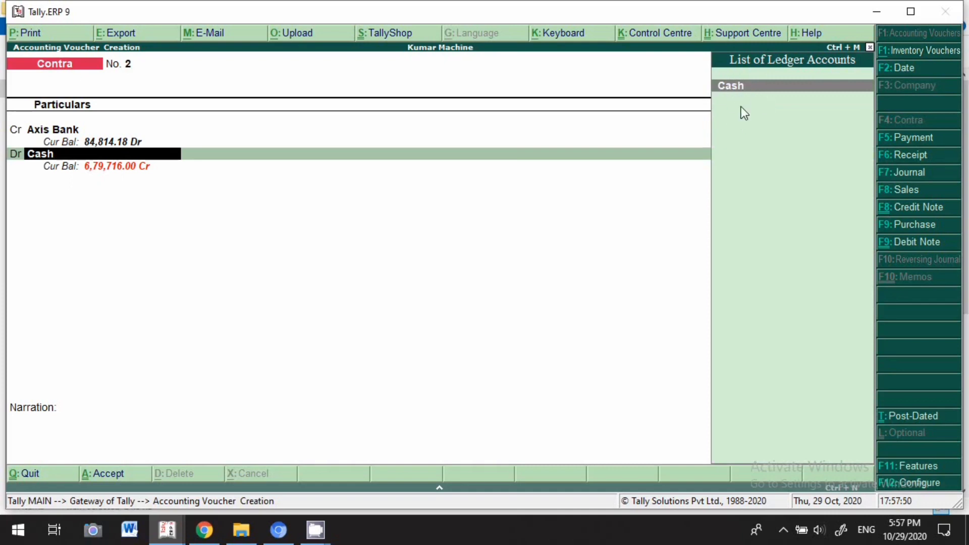
pyautogui.press('Return')
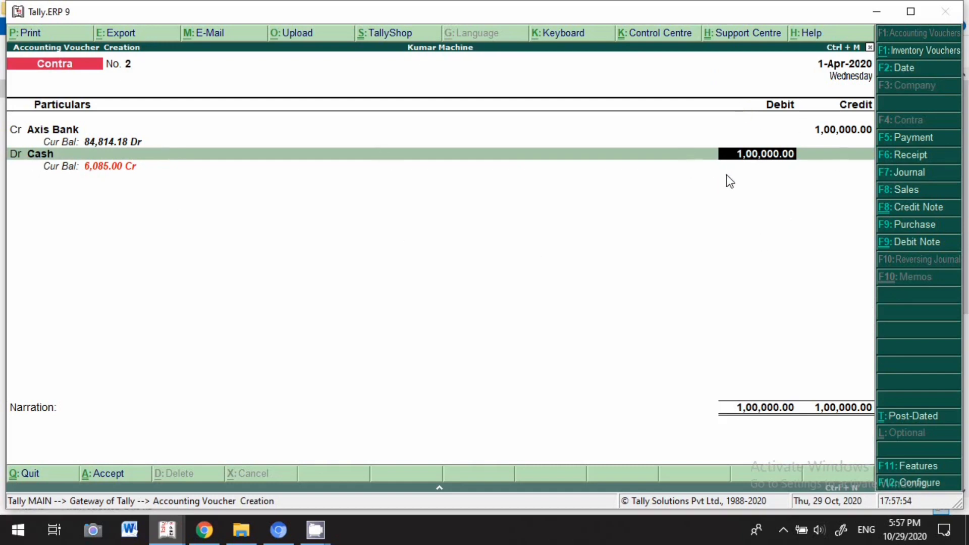
pyautogui.press('Return')
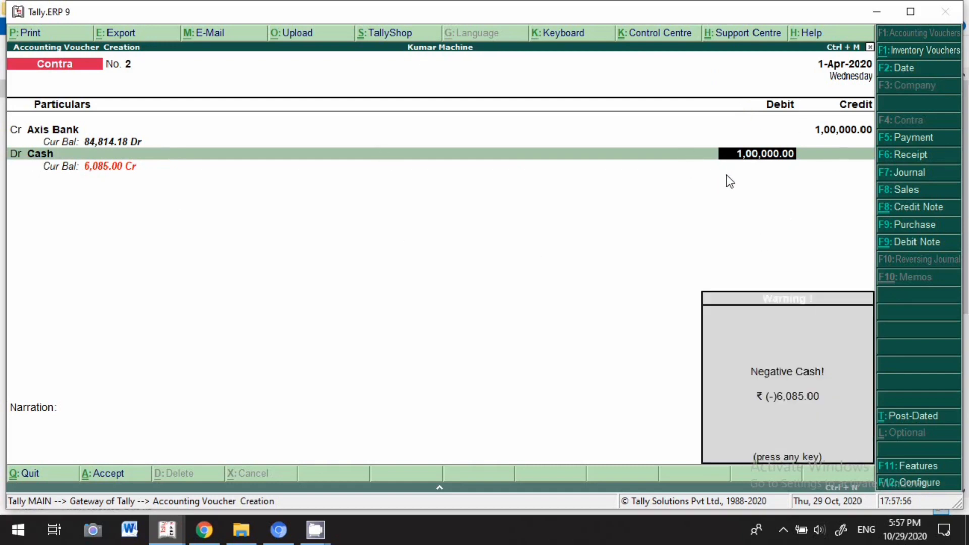
pyautogui.press('Return')
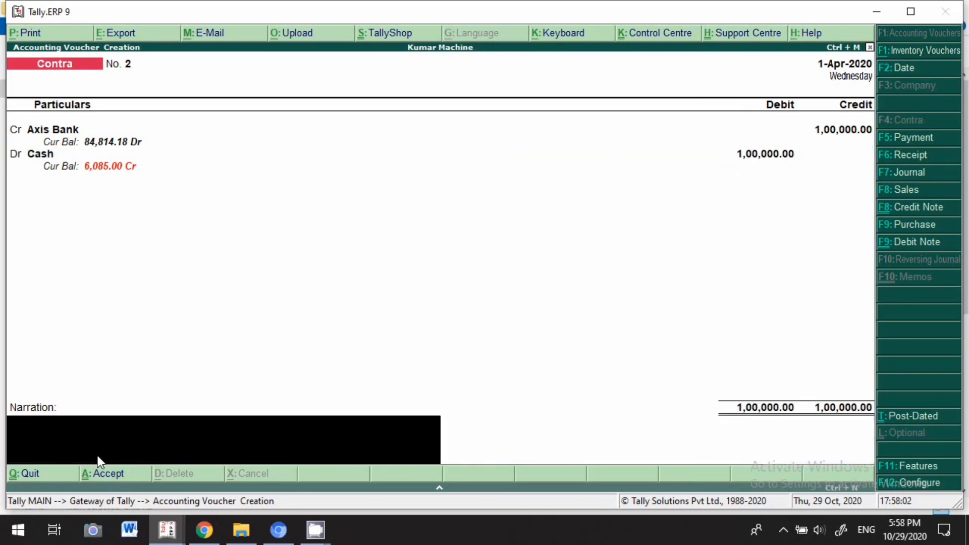
# Add the narration "being cash withdrwal from bank" and save the contra voucher
pyautogui.write('being cash')
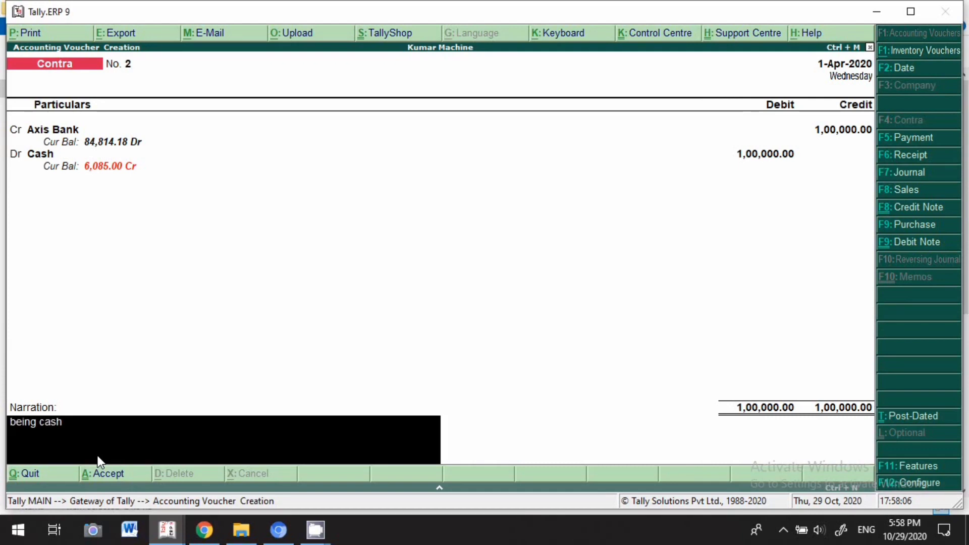
pyautogui.write(' withdrwal f')
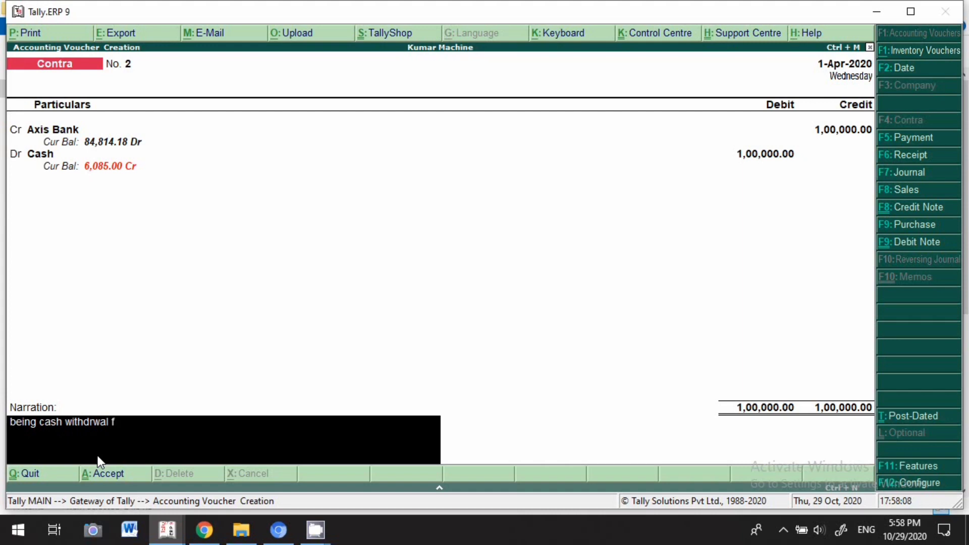
pyautogui.write('rom bank')
pyautogui.press('Return')
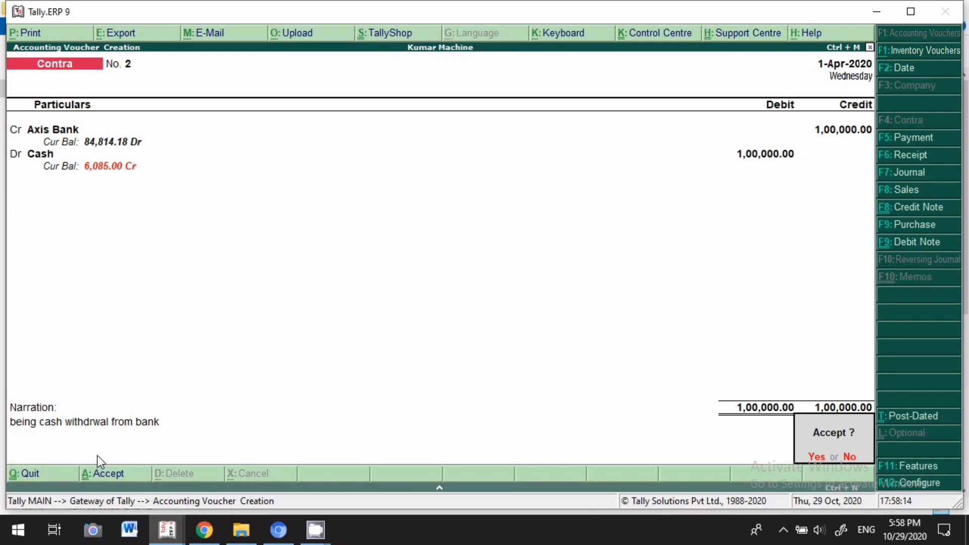
pyautogui.press('Return')
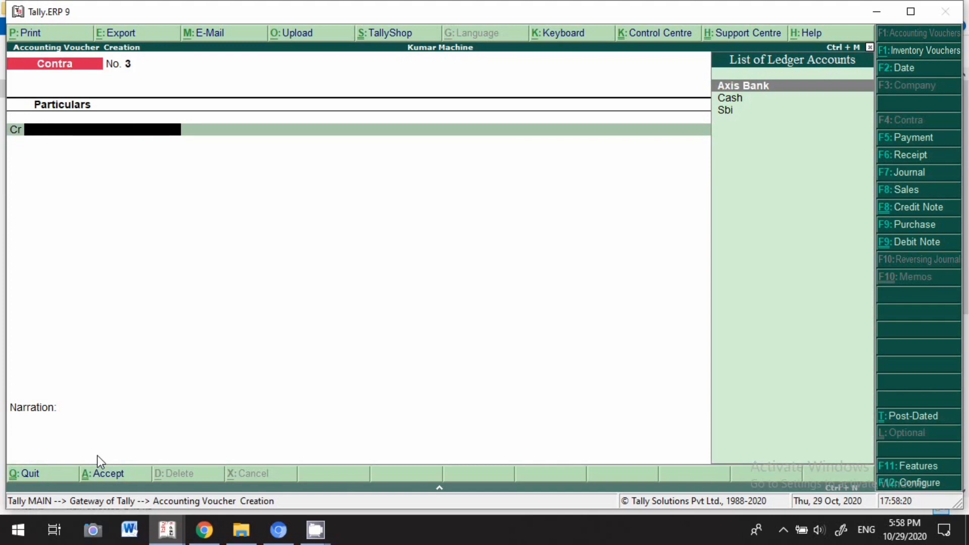
# Set the new contra voucher's date to 29-10-2020
pyautogui.press('F2')
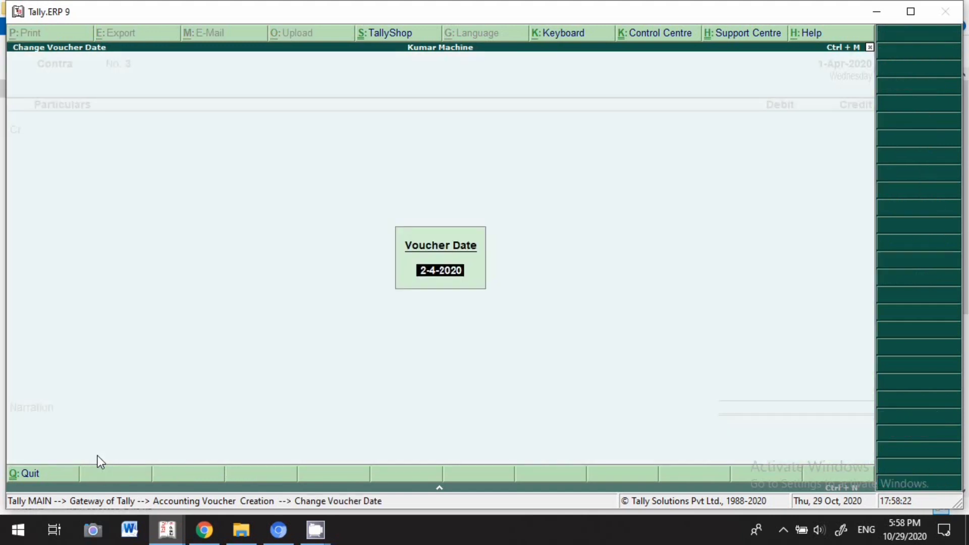
pyautogui.write('29-10')
pyautogui.press('Return')
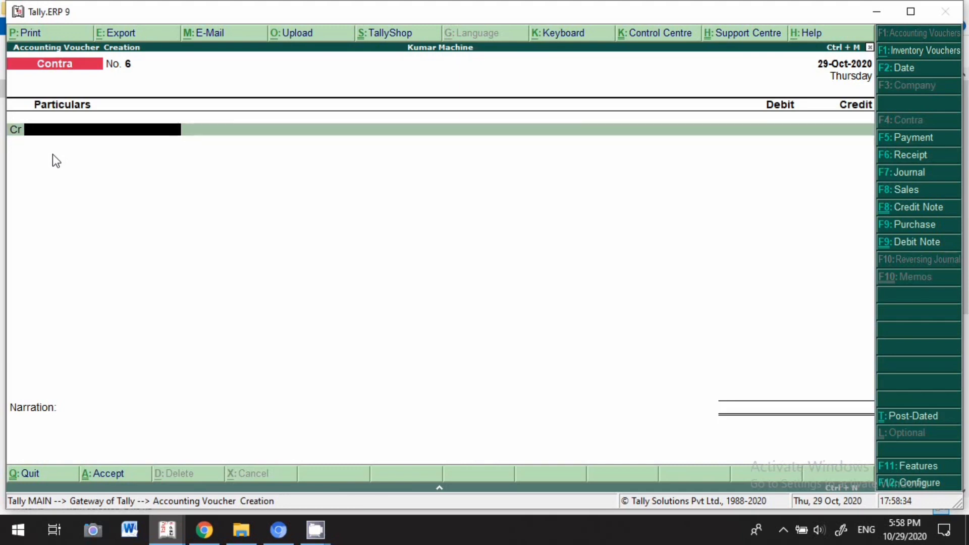
# Credit Sbi with 50,000 and accept a Cheque allocation with range Not Applicable dated 29-Oct-2020
pyautogui.write('Sb')
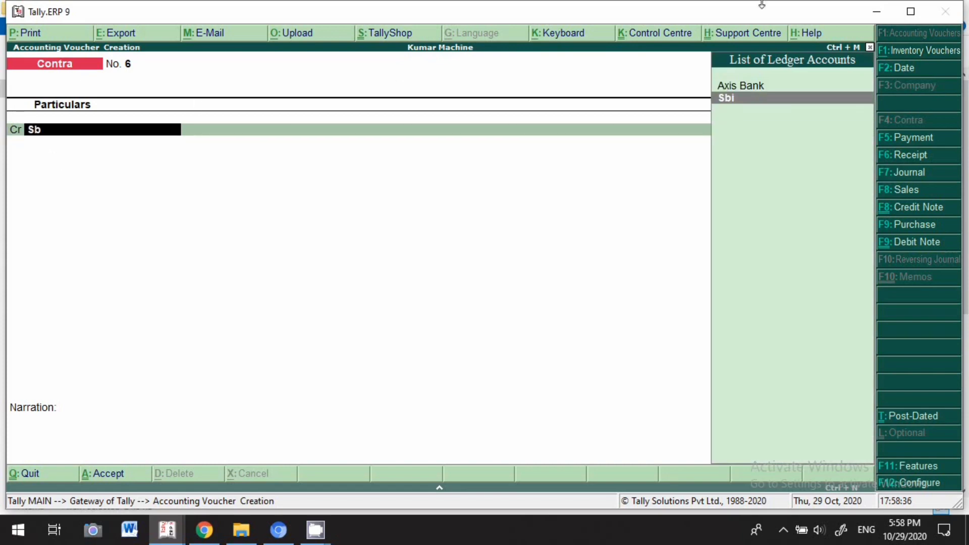
pyautogui.click(741, 104)
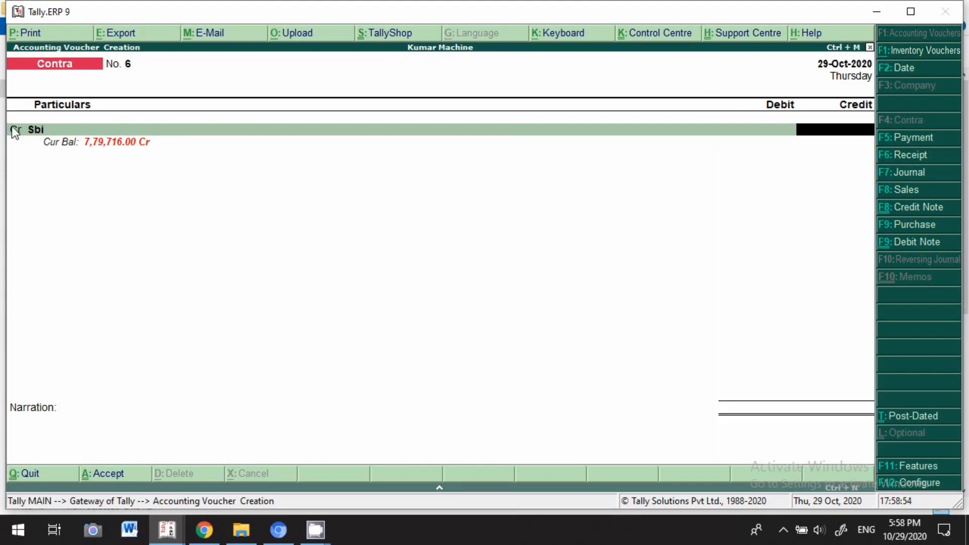
pyautogui.write('50,')
pyautogui.write('0000')
pyautogui.press('Return')
pyautogui.press('Return')
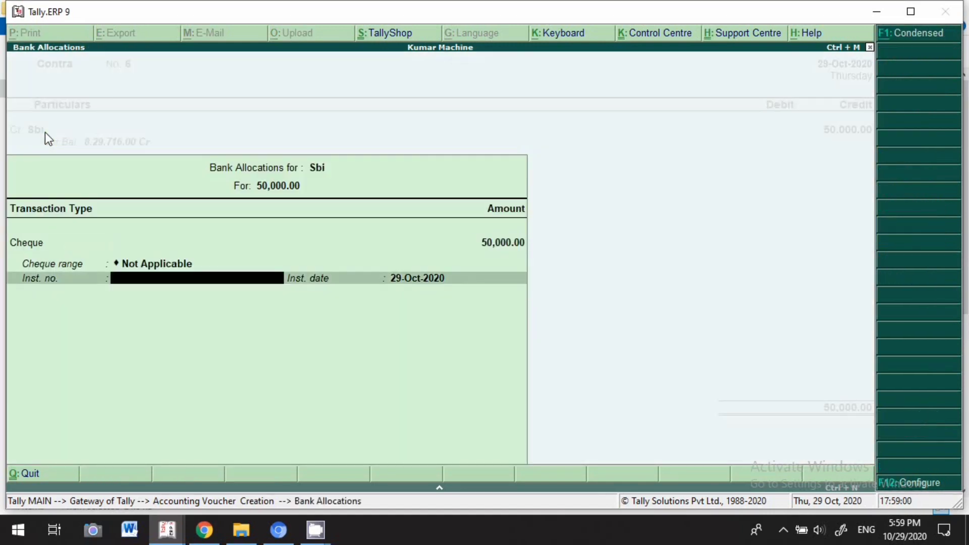
pyautogui.press('Return')
pyautogui.press('Return')
pyautogui.press('Return')
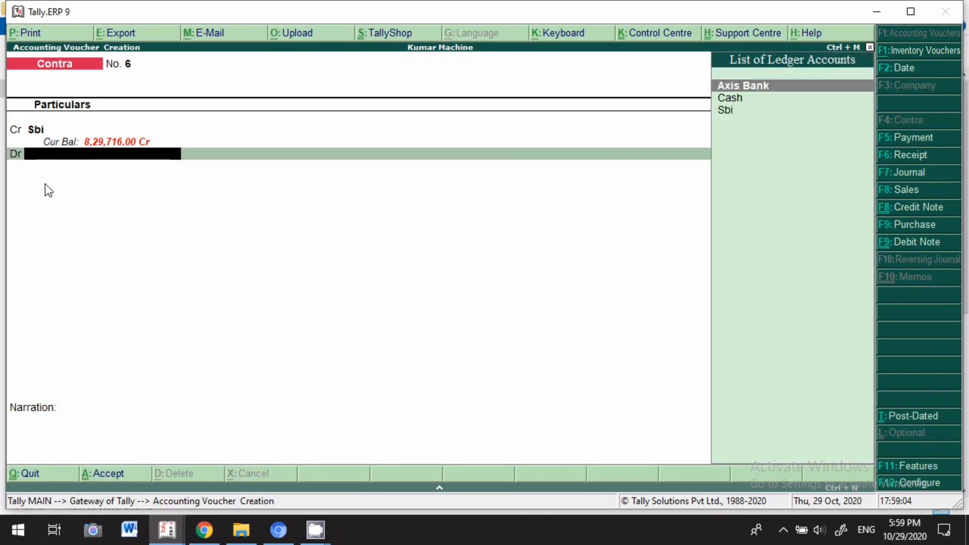
# Debit Cash with 50,000 and save the contra voucher without a narration
pyautogui.write('Cash')
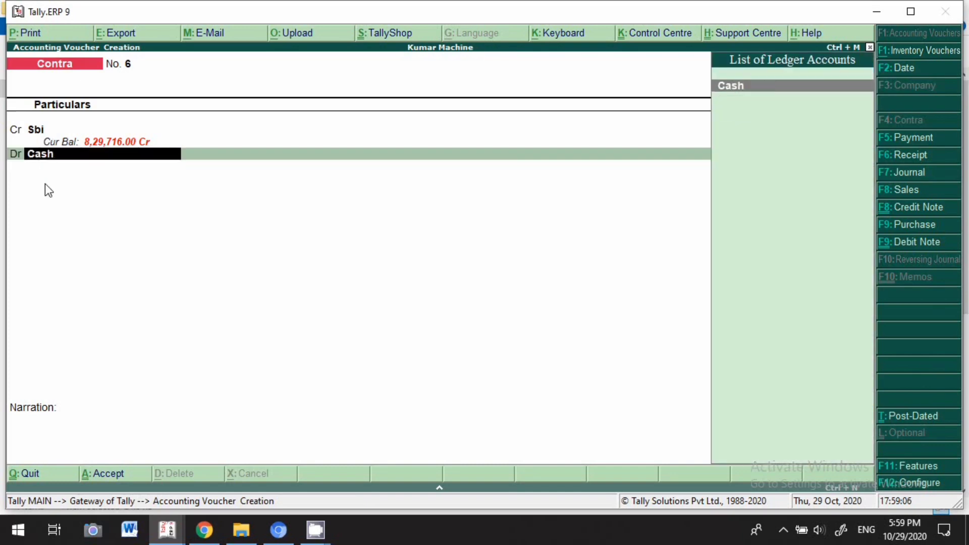
pyautogui.press('Return')
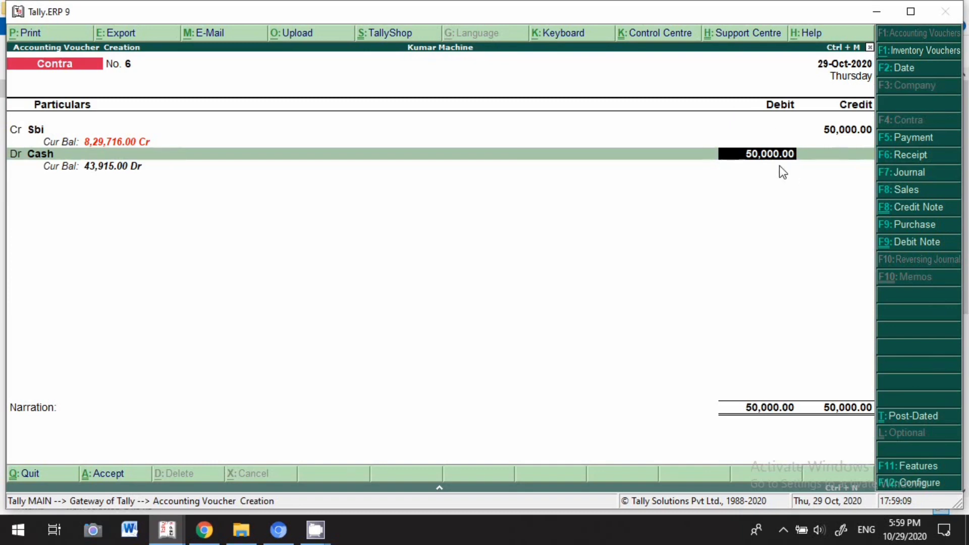
pyautogui.press('Return')
pyautogui.press('Return')
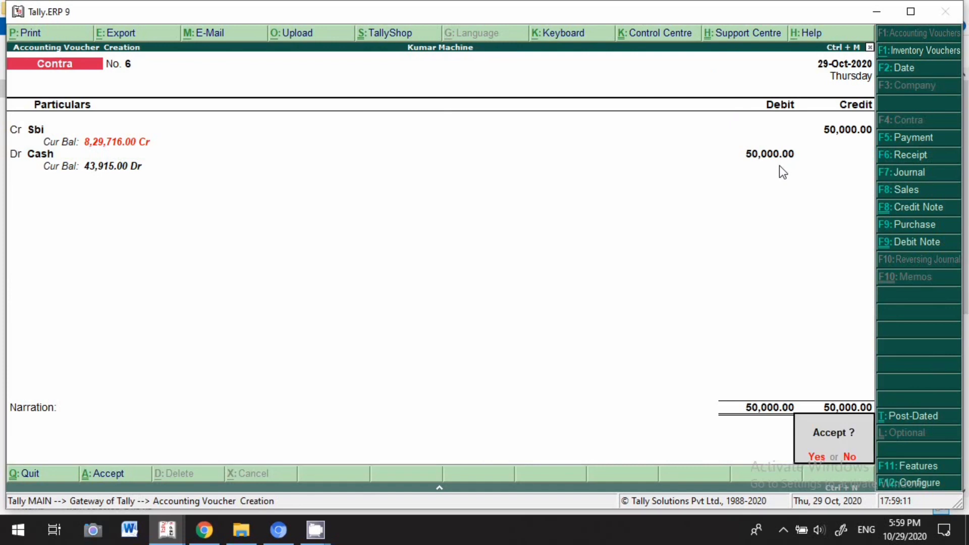
pyautogui.press('Return')
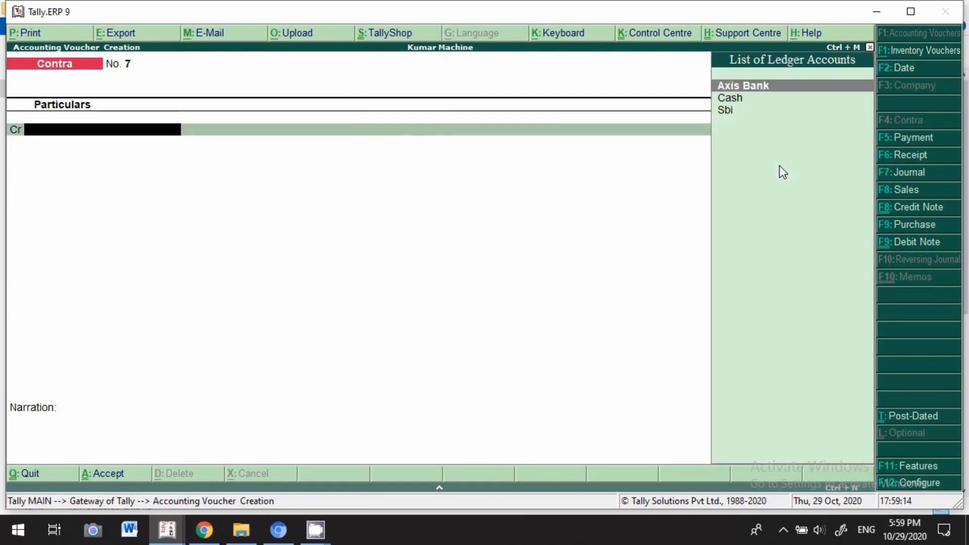
# Leave voucher entry and open the Cash ledger from the account books
pyautogui.press('Escape')
pyautogui.press('Return')
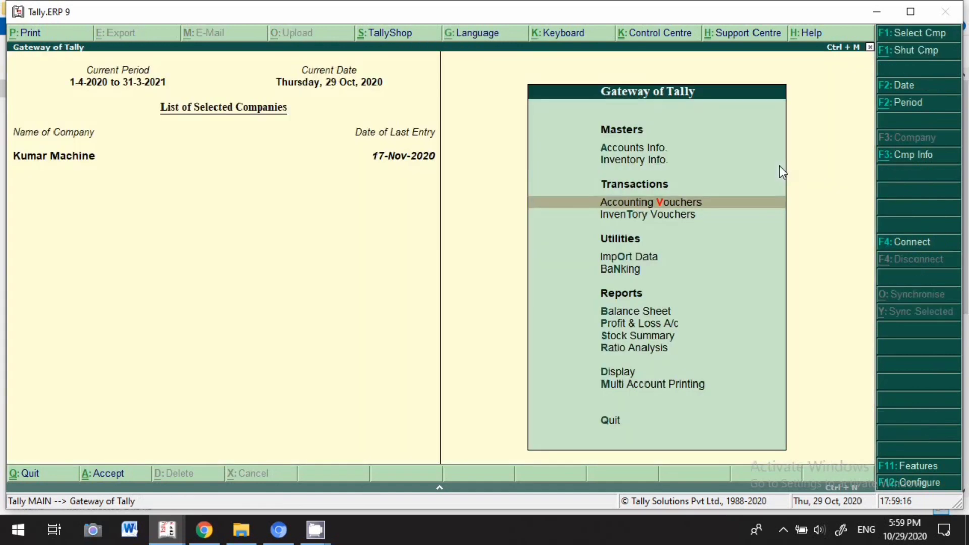
pyautogui.write('dalCash')
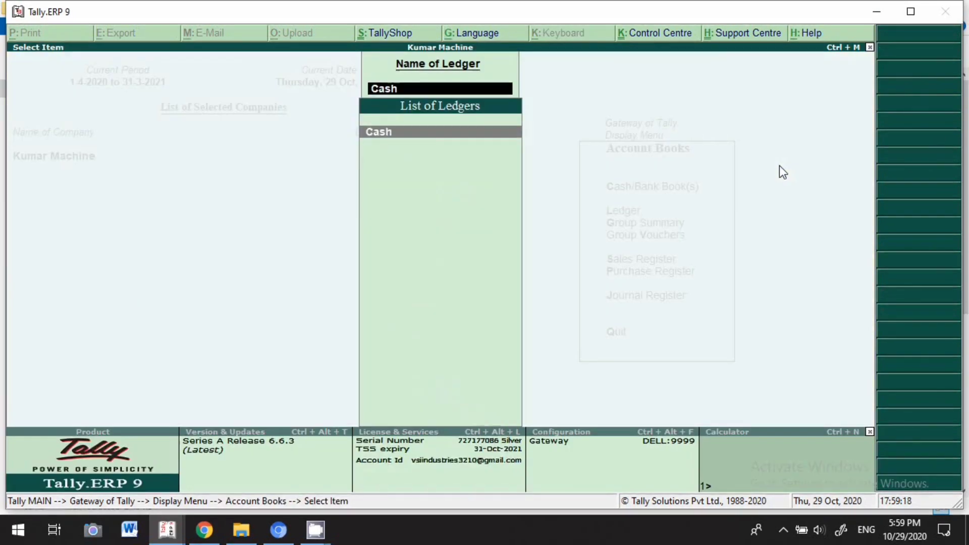
pyautogui.press('Return')
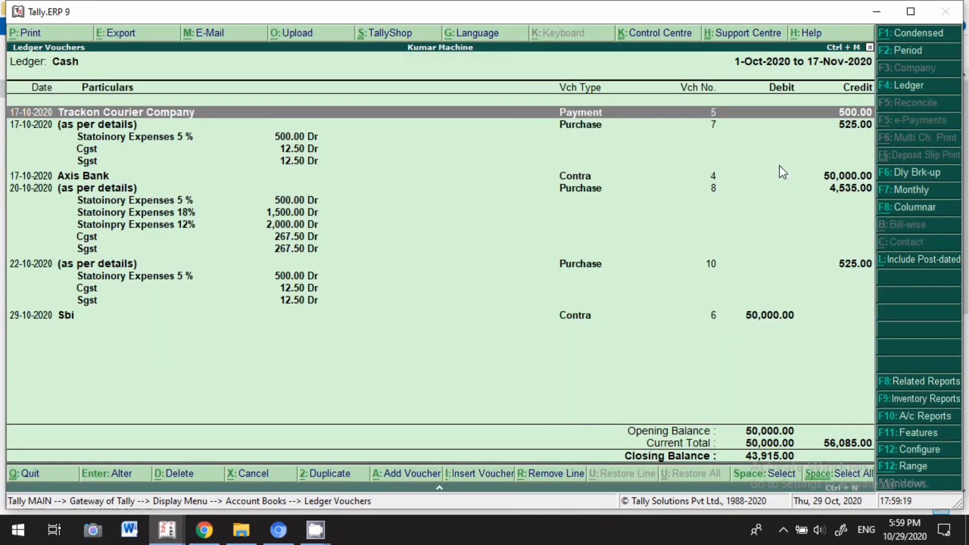
# Set the Cash ledger's period to 1-4-2020 through 17-11-2020
pyautogui.press('F2')
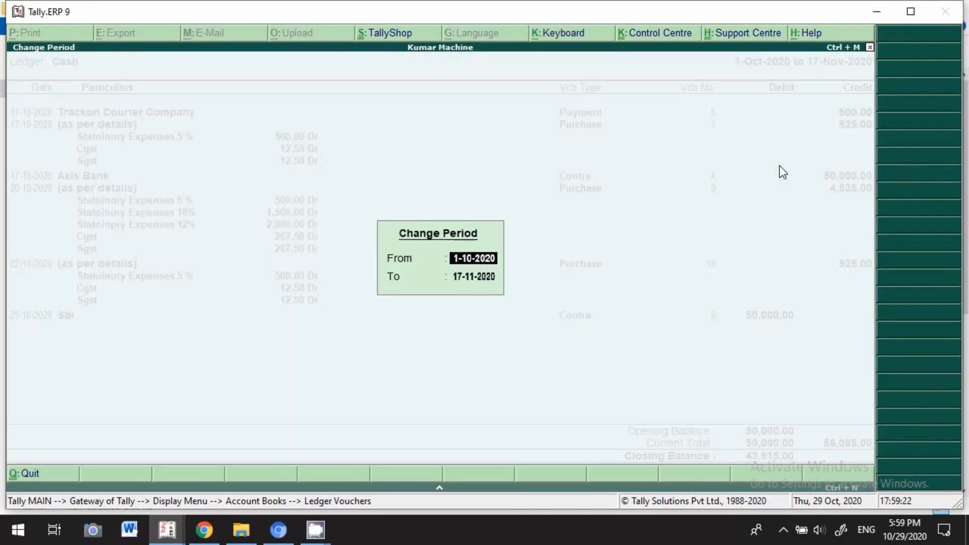
pyautogui.write('1.4.')
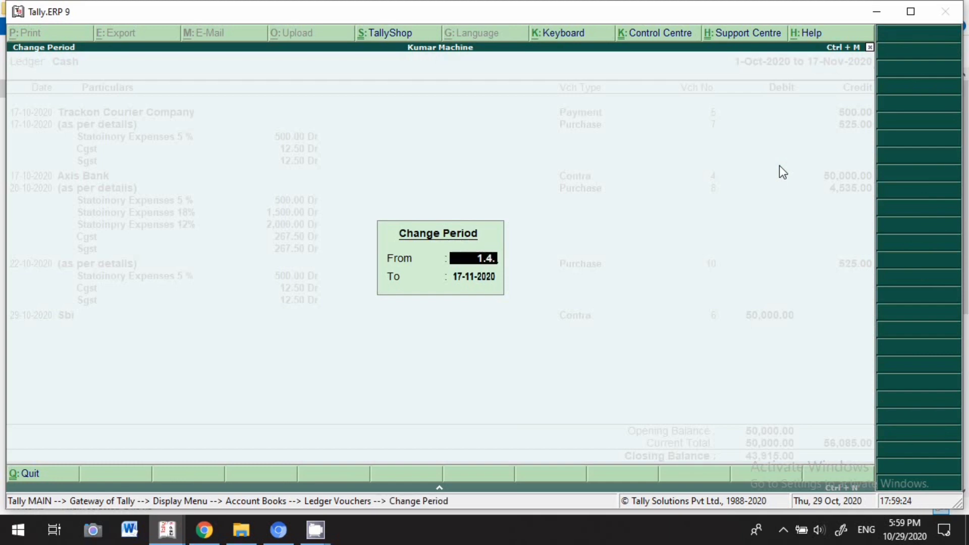
pyautogui.write('20')
pyautogui.press('Return')
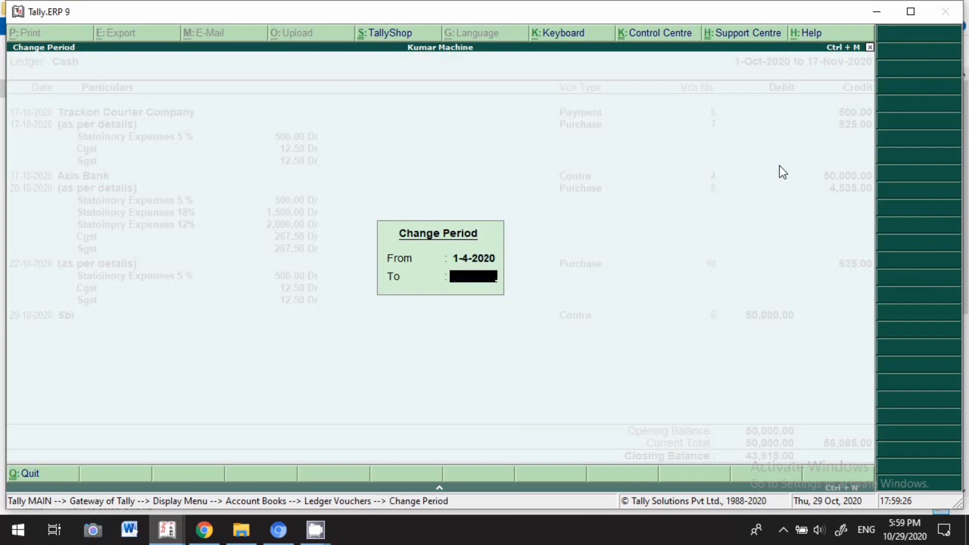
pyautogui.press('Return')
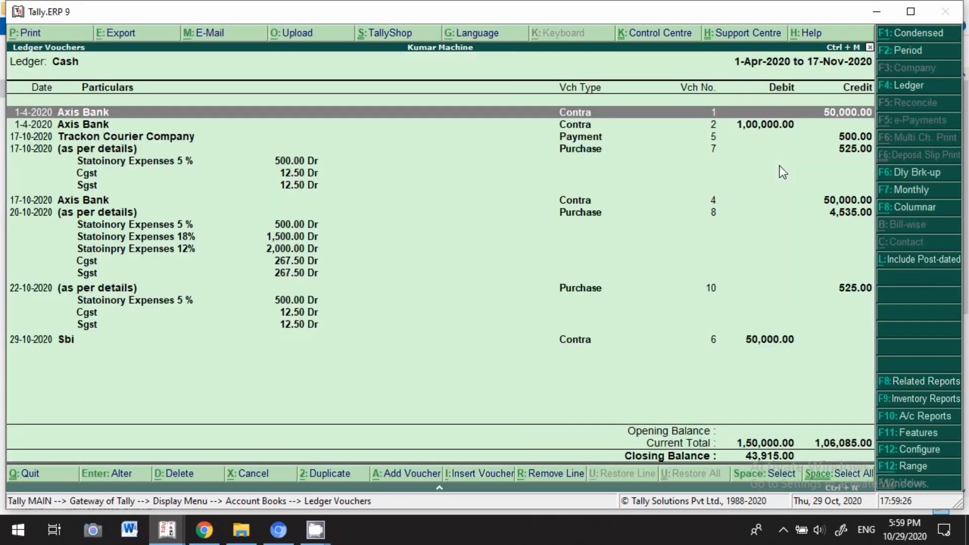
# Condense the Cash ledger, mark the 1,00,000 Axis Bank contra entry and go down to the 29-10-2020 Sbi entry
pyautogui.click(918, 35)
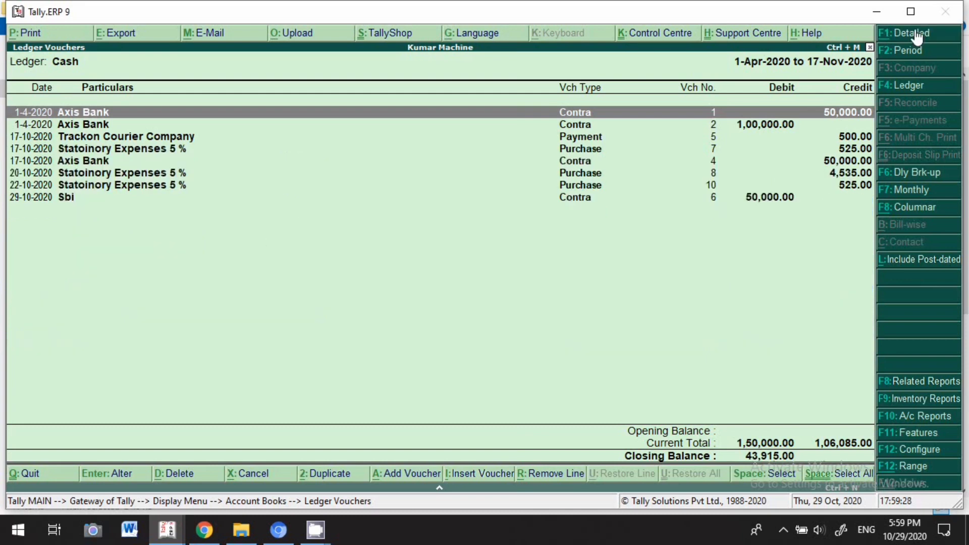
pyautogui.click(766, 130)
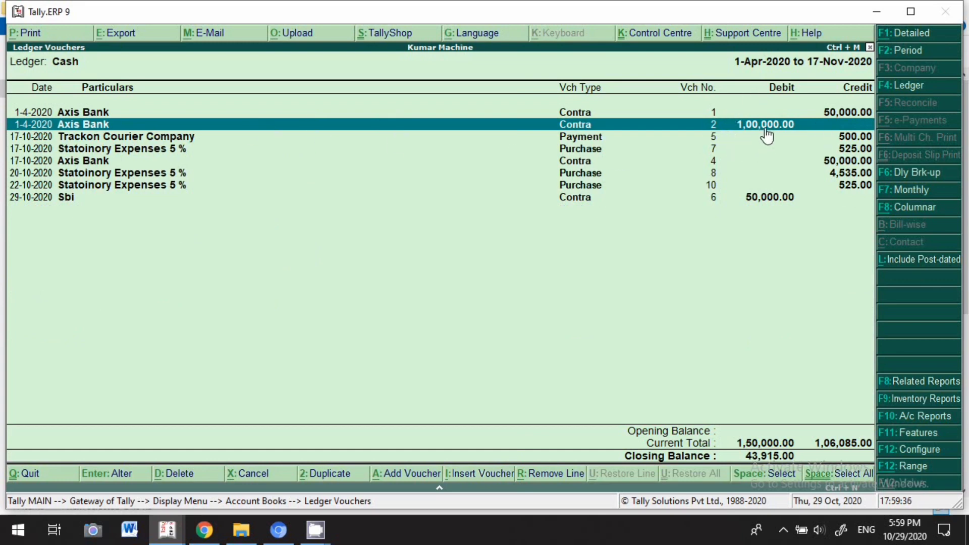
pyautogui.press('space')
pyautogui.press('Down')
pyautogui.press('Down')
pyautogui.press('Down')
pyautogui.press('Down')
pyautogui.press('Down')
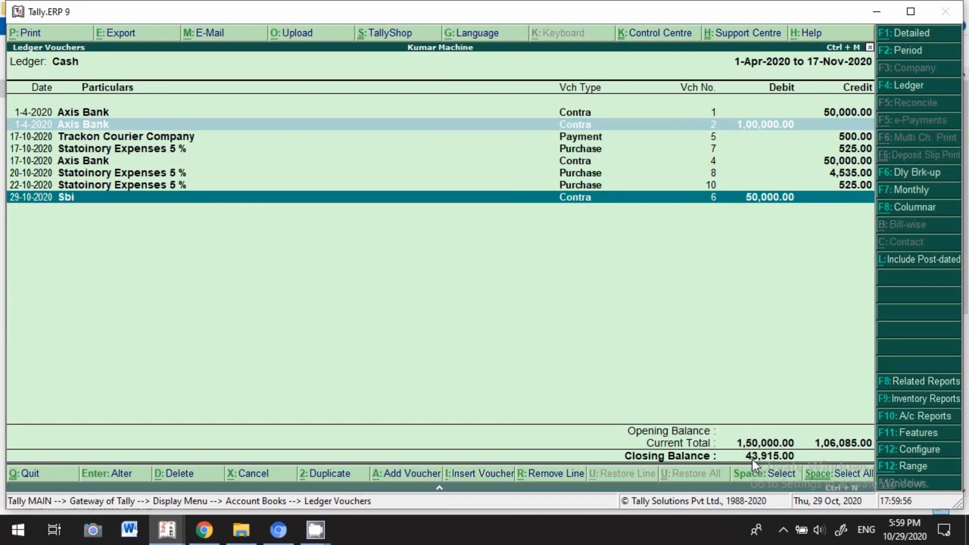
# Reopen the Cash ledger and look down its voucher entries for the default period
pyautogui.press('Escape')
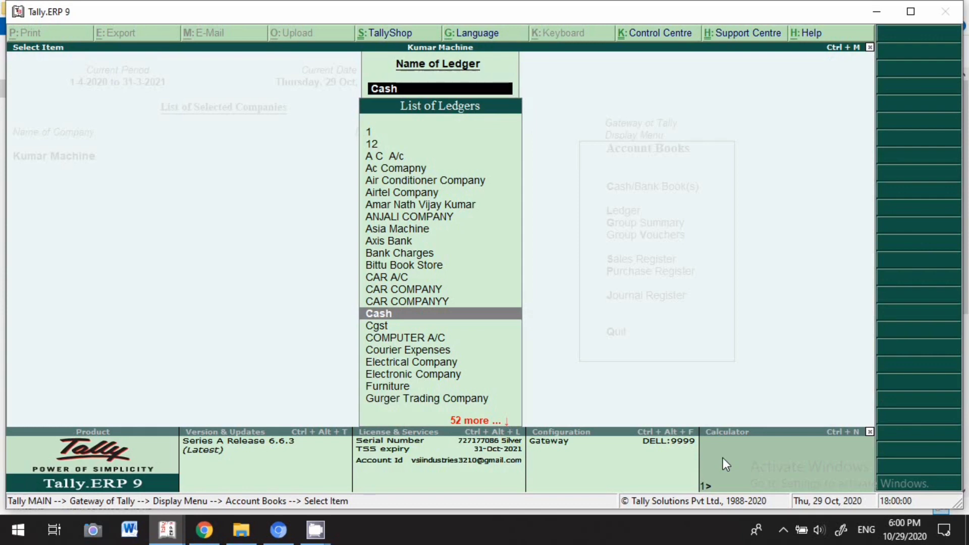
pyautogui.press('Return')
pyautogui.press('Down')
pyautogui.press('Down')
pyautogui.press('Down')
pyautogui.press('Down')
pyautogui.press('Down')
pyautogui.press('Down')
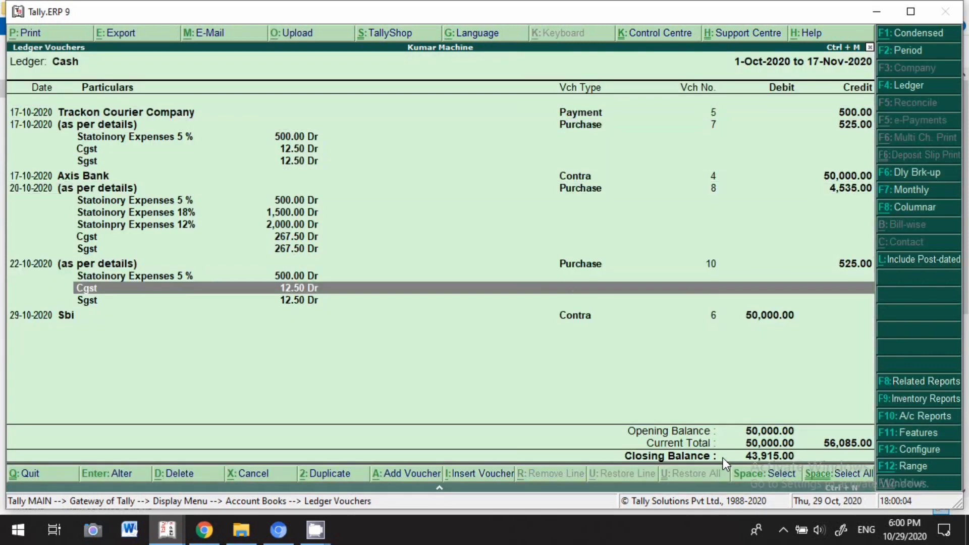
# Open the 29-10-2020 Sbi contra voucher from the Cash ledger to examine it, and return to the ledger
pyautogui.press('Down')
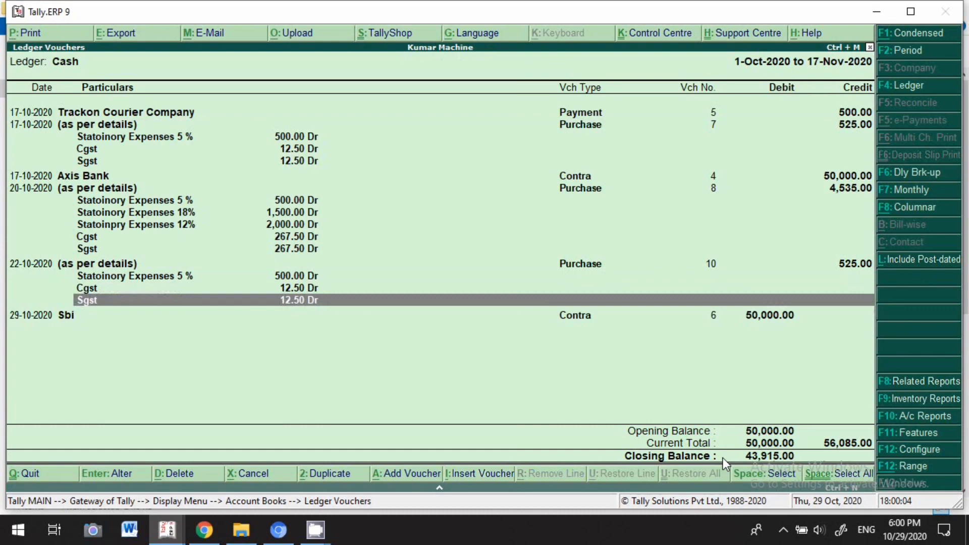
pyautogui.press('Down')
pyautogui.press('Return')
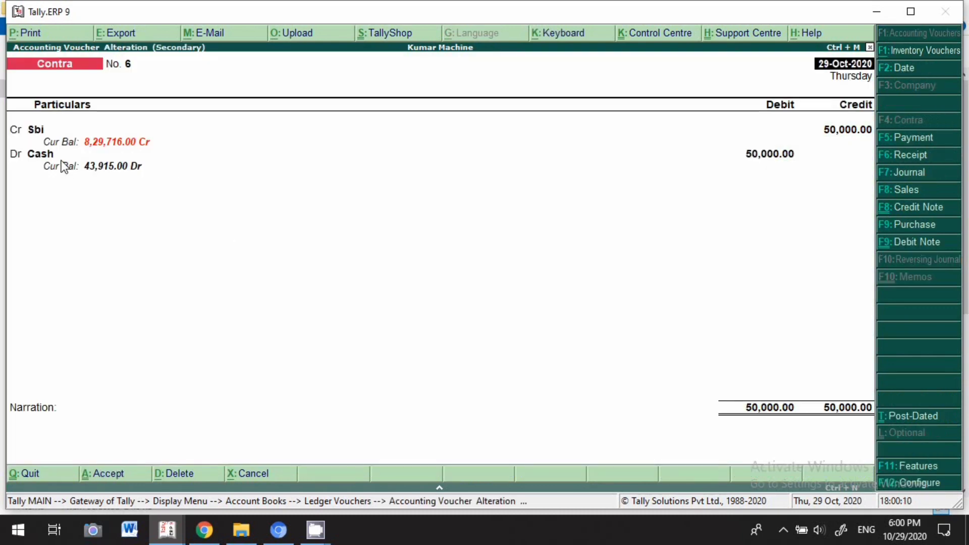
pyautogui.press('Escape')
pyautogui.press('Return')
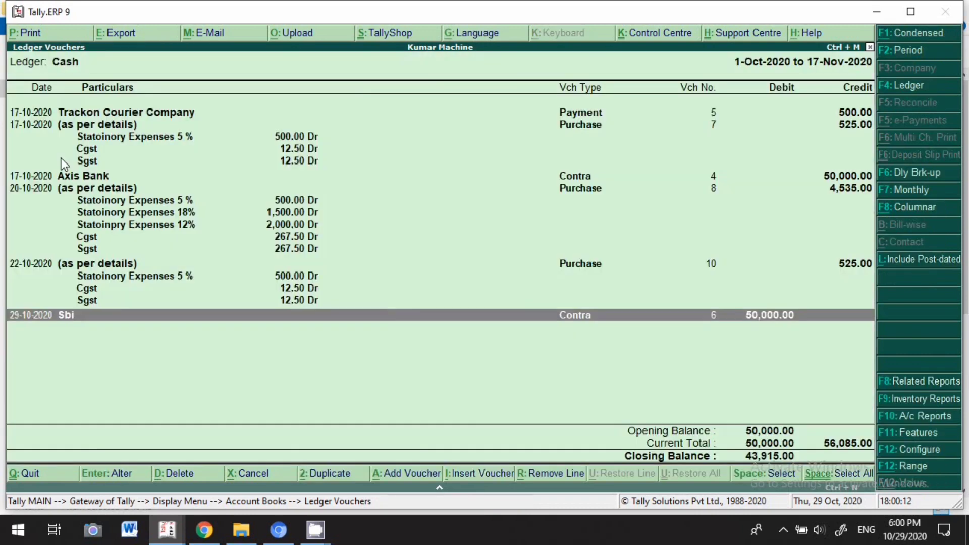
# Leave the Cash ledger and start a new contra voucher dated 29-10-2020
pyautogui.press('Escape')
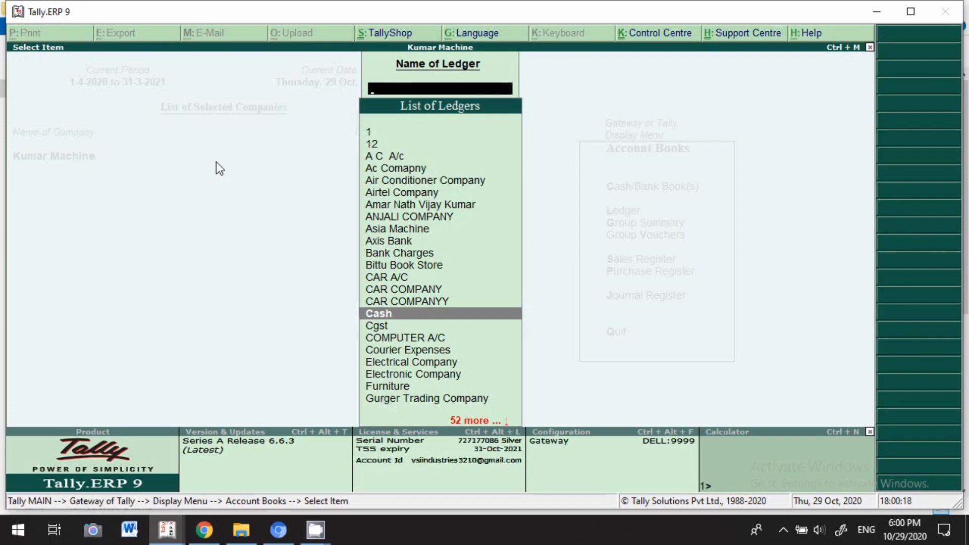
pyautogui.press('Escape')
pyautogui.press('Escape')
pyautogui.press('Escape')
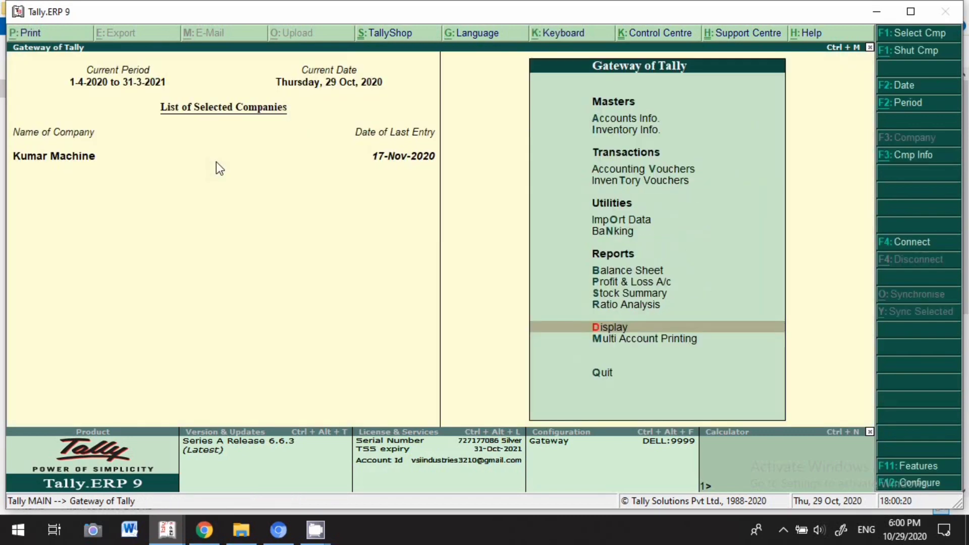
pyautogui.press('v')
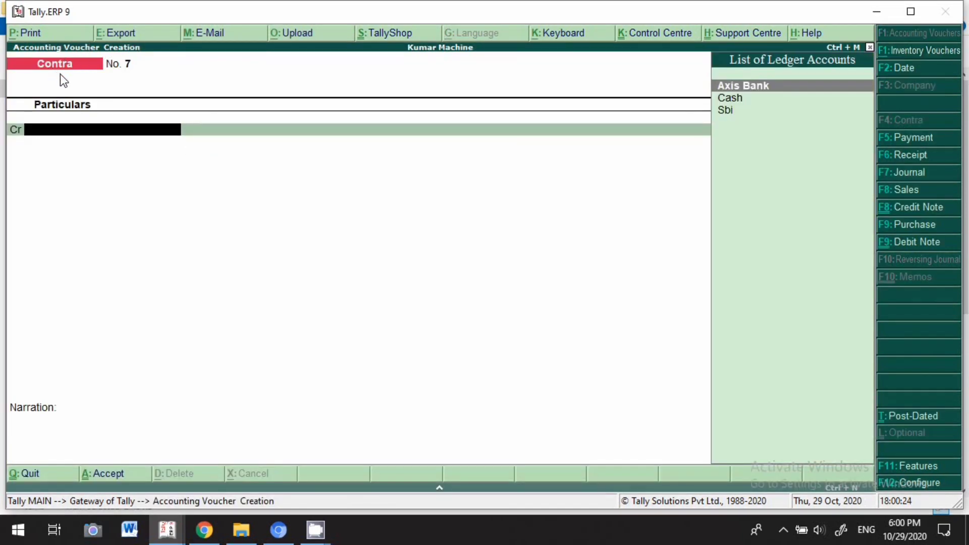
pyautogui.press('F2')
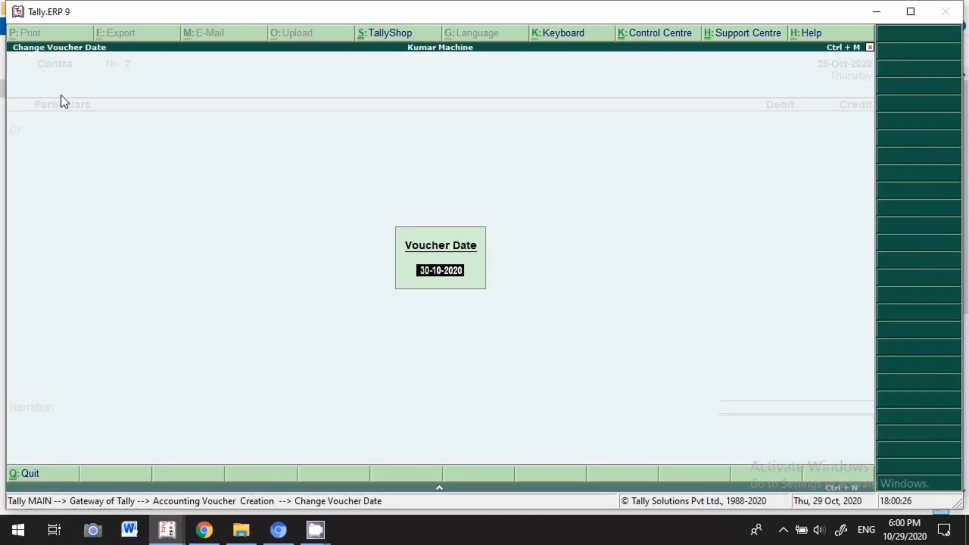
pyautogui.write('29.10')
pyautogui.press('Return')
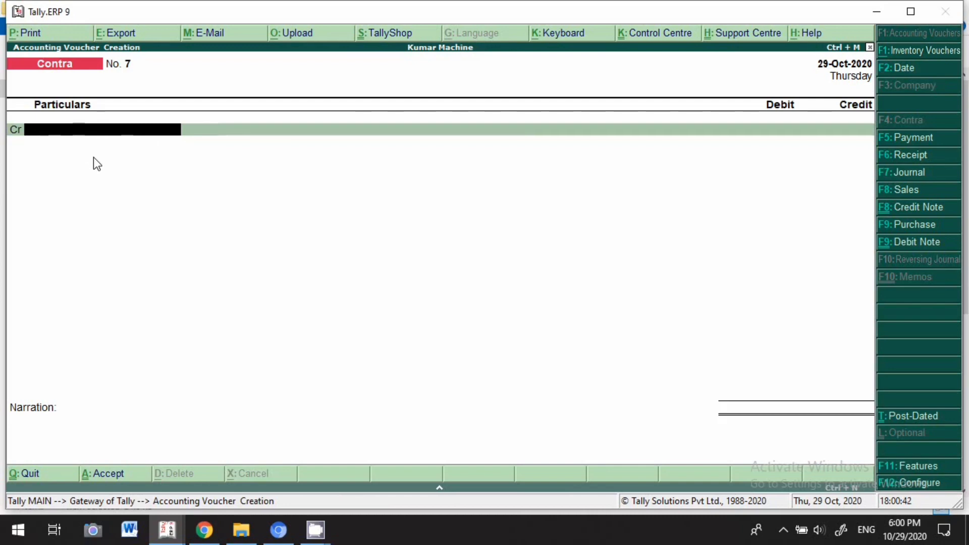
# Credit Cash with 40,000 and debit Sbi with the same amount in the contra voucher
pyautogui.write('Cash')
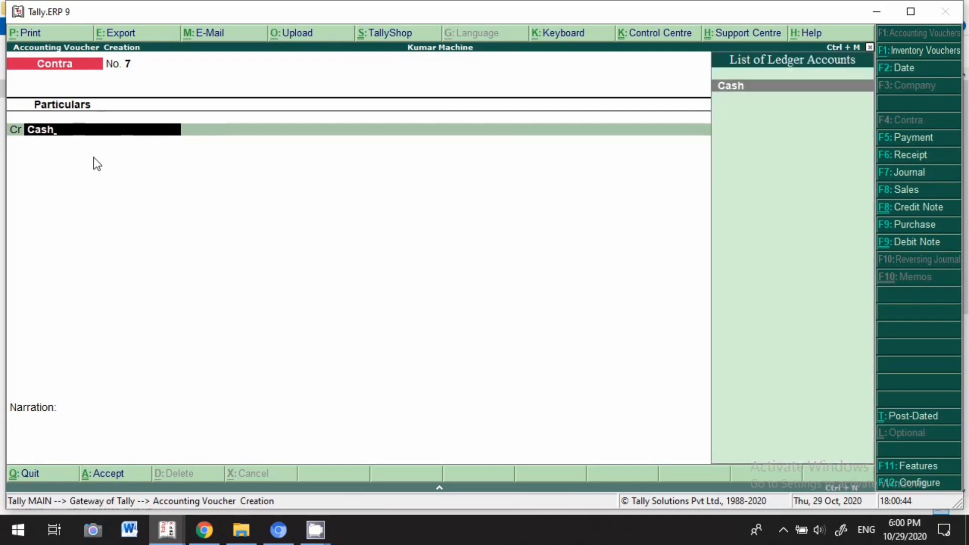
pyautogui.press('Return')
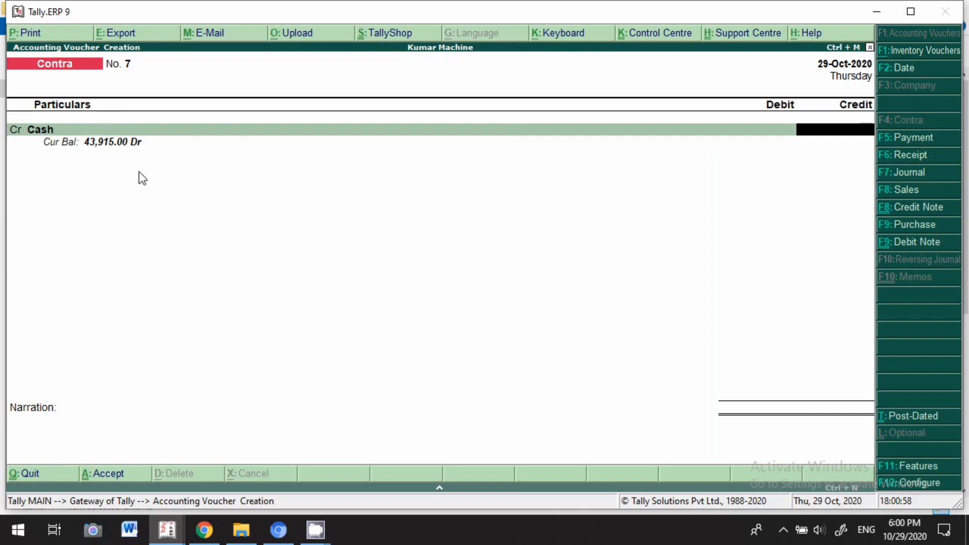
pyautogui.write('40,000')
pyautogui.press('Return')
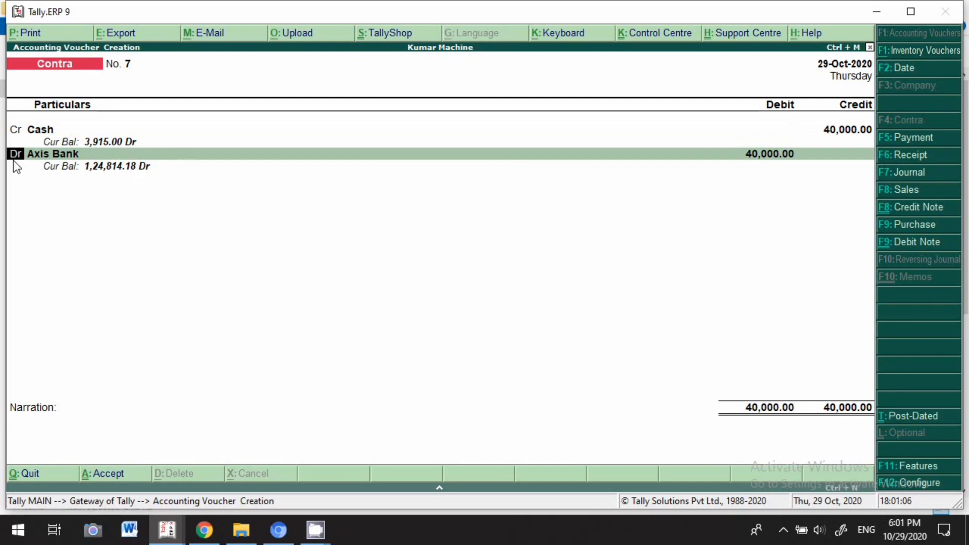
pyautogui.press('Return')
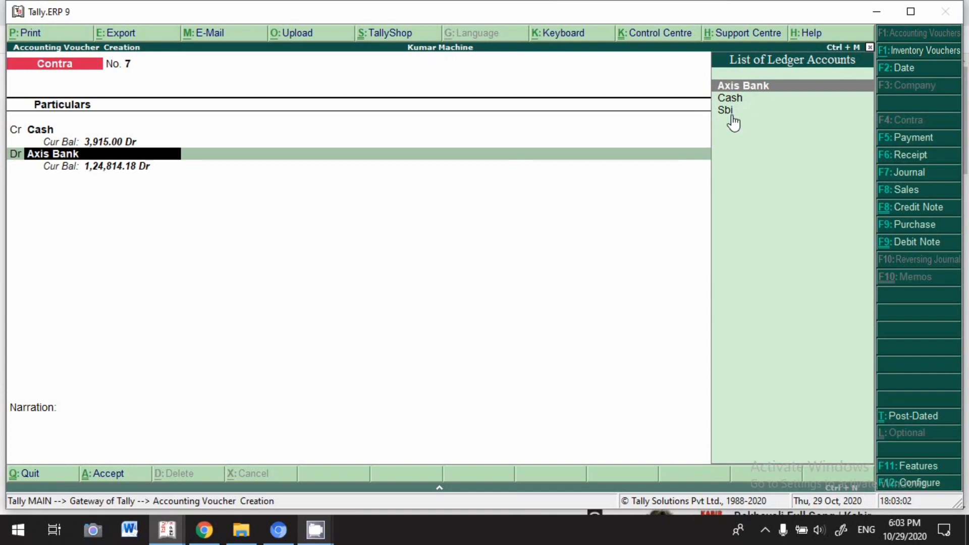
pyautogui.click(733, 123)
pyautogui.click(734, 123)
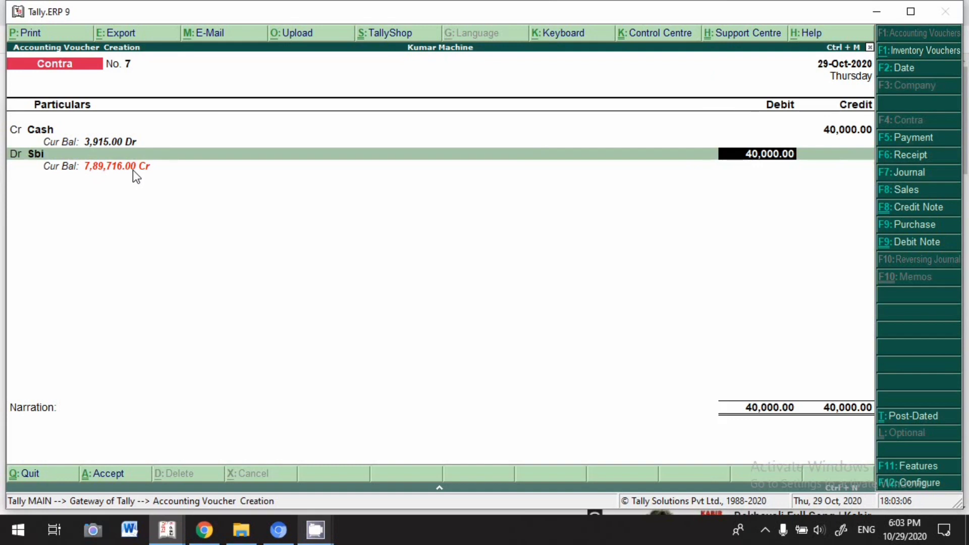
pyautogui.press('Return')
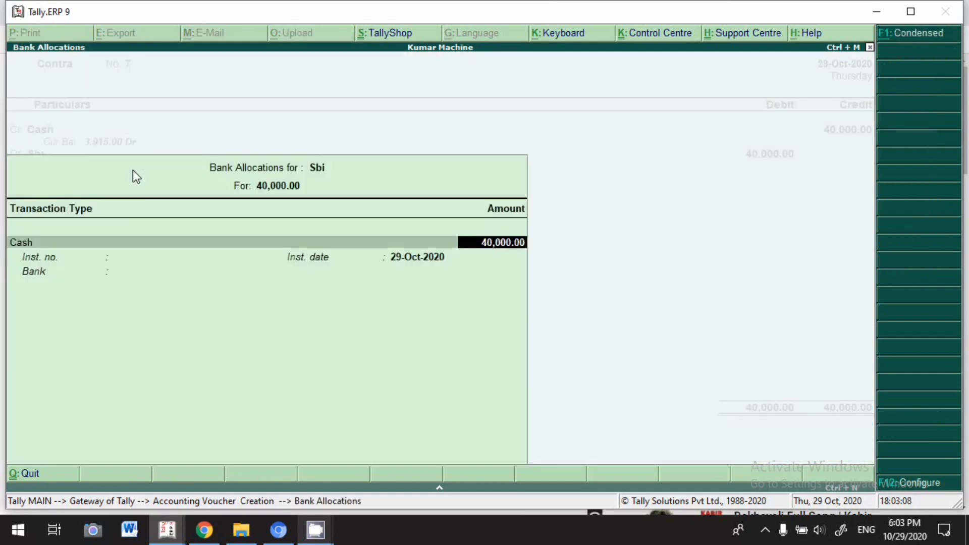
# Allocate the Sbi cash deposit as 20 notes of 2000 and save the contra voucher without a narration
pyautogui.press('Return')
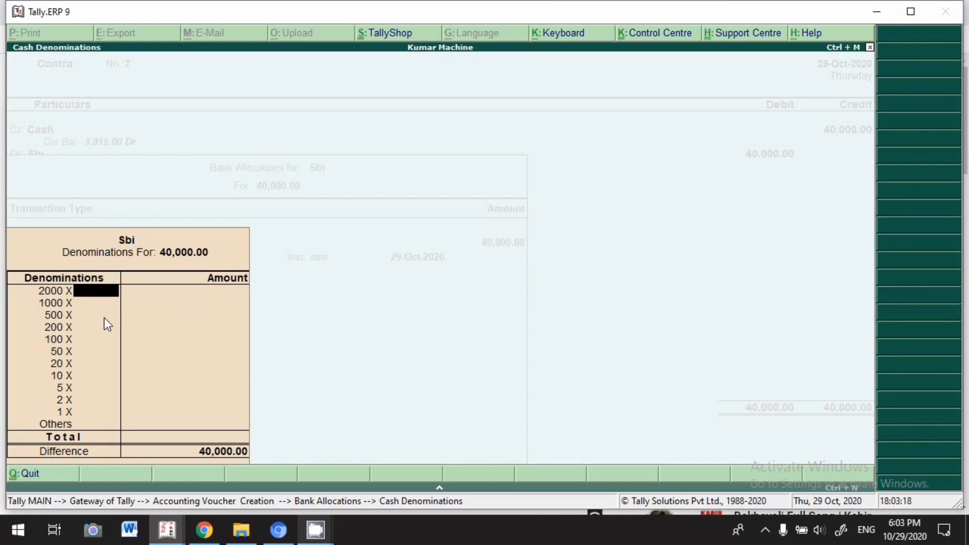
pyautogui.write('20')
pyautogui.press('Return')
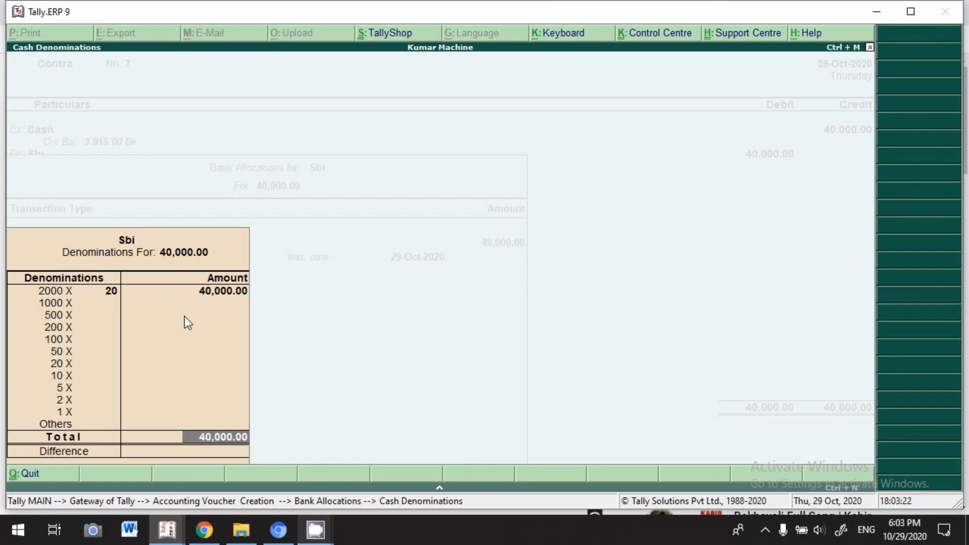
pyautogui.press('Return')
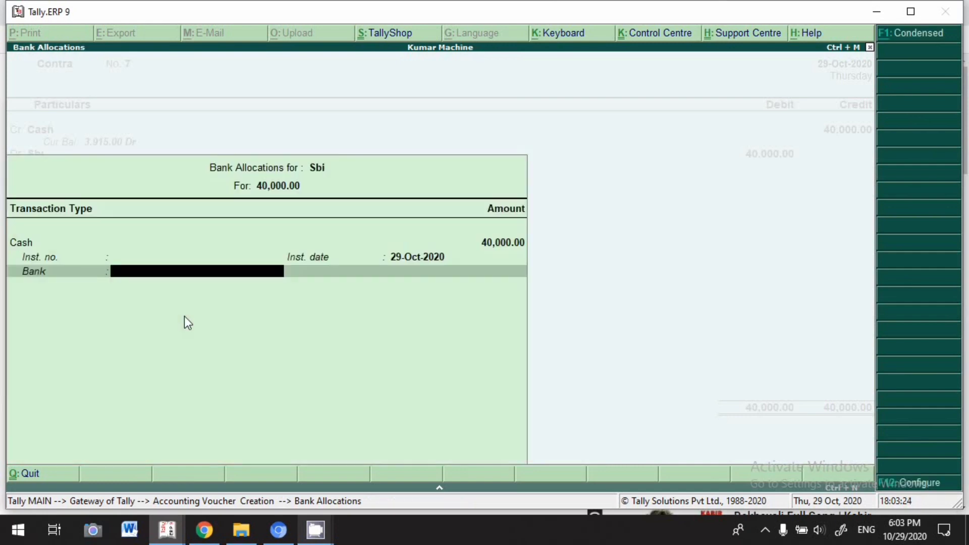
pyautogui.press('Return')
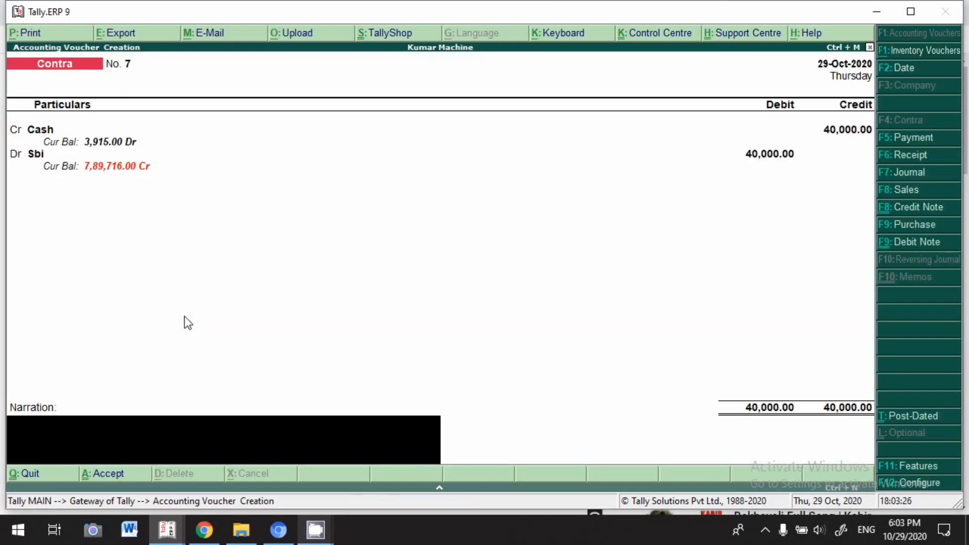
pyautogui.press('Return')
pyautogui.press('Return')
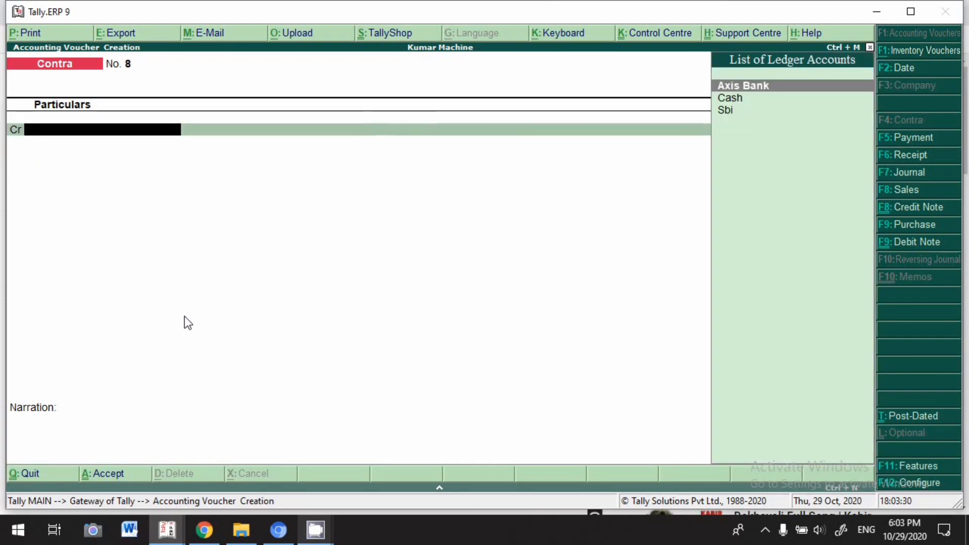
# Open the Cash ledger from the account books and look down its entries to the 22-10-2020 purchase
pyautogui.press('Escape')
pyautogui.press('Return')
pyautogui.press('d')
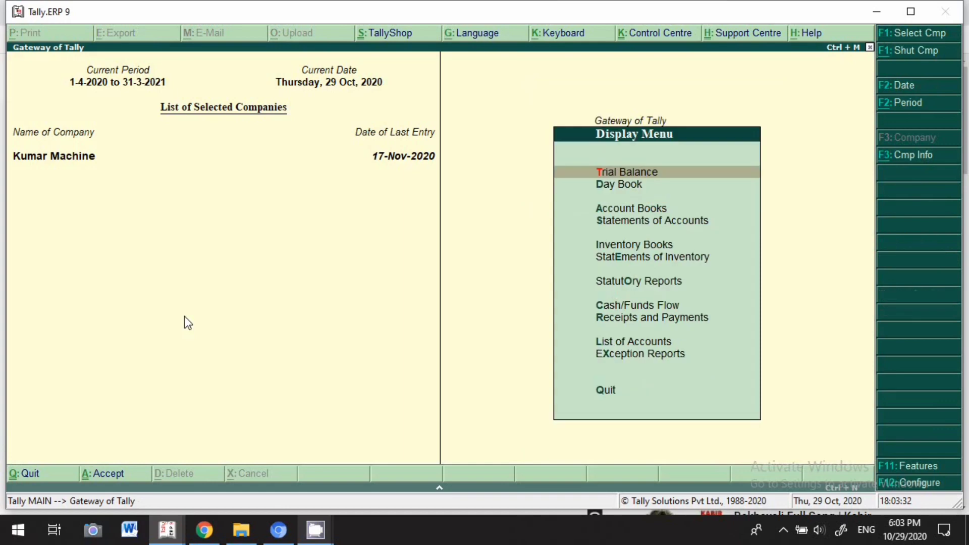
pyautogui.press('a')
pyautogui.press('l')
pyautogui.press('Return')
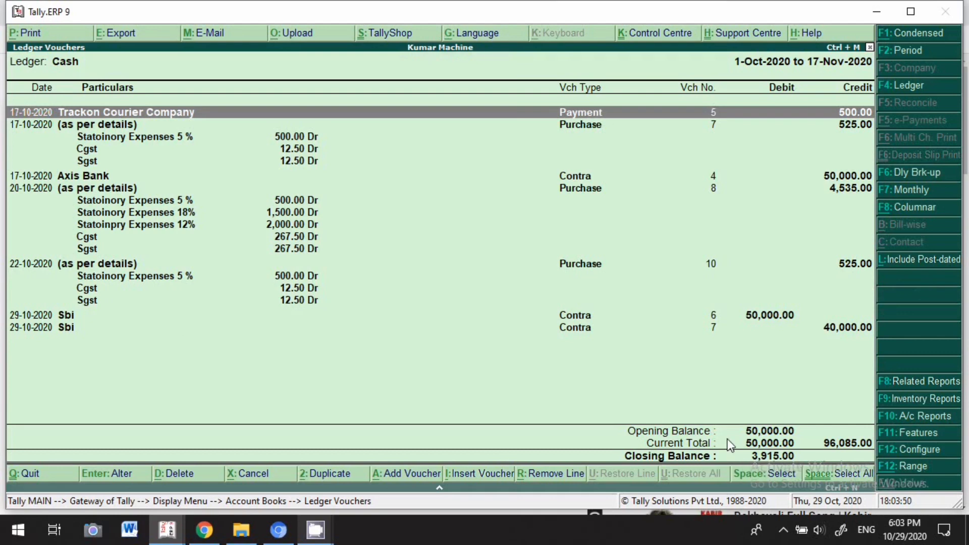
pyautogui.press('Down')
pyautogui.press('Down')
pyautogui.press('Down')
pyautogui.press('Down')
pyautogui.press('Down')
pyautogui.press('Down')
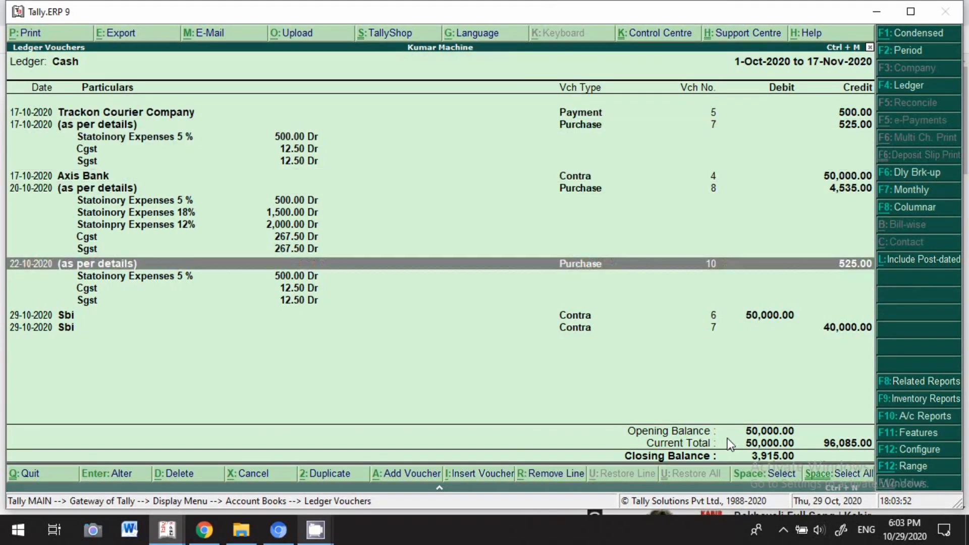
# Add a new contra voucher from within the Cash ledger and date it 29-10-2020
pyautogui.hotkey('alt', 'a')
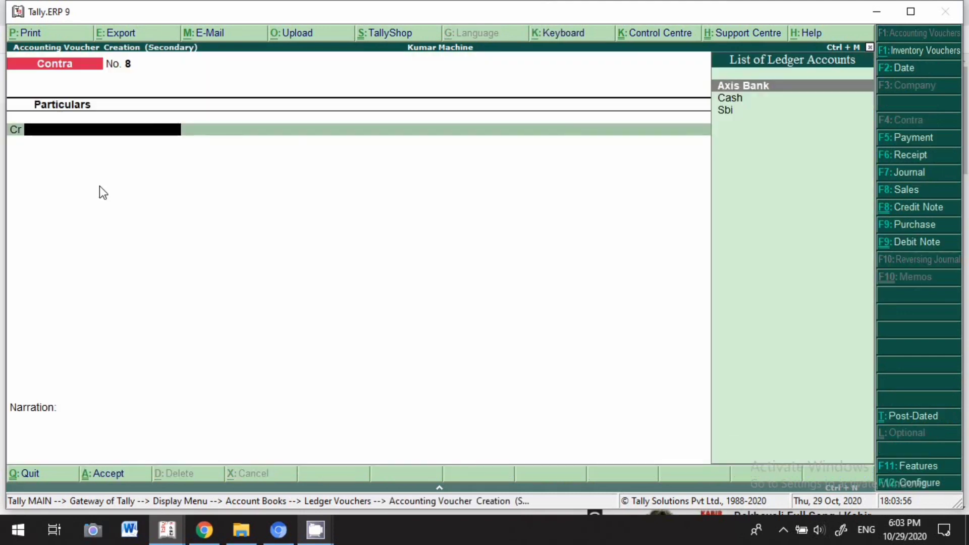
pyautogui.press('F2')
pyautogui.write('29.')
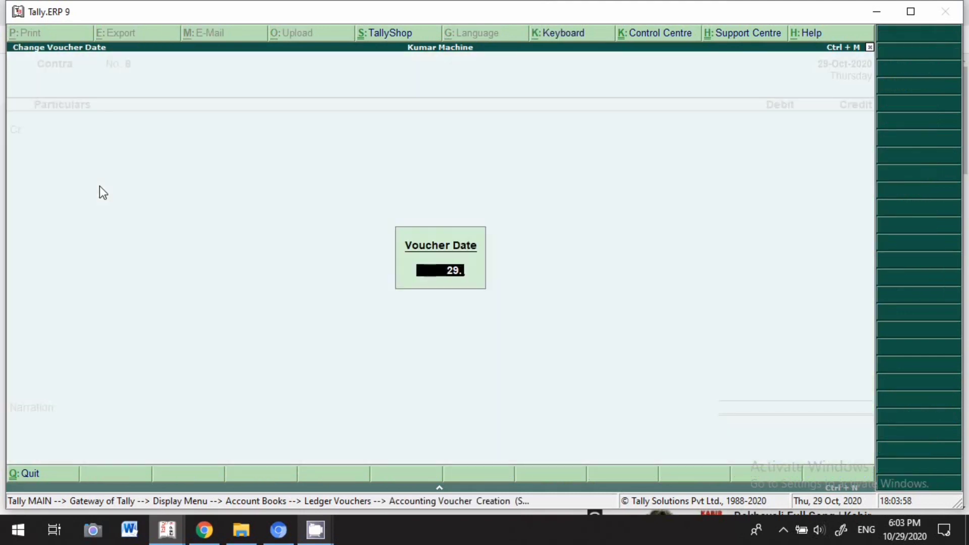
pyautogui.write('10')
pyautogui.press('Return')
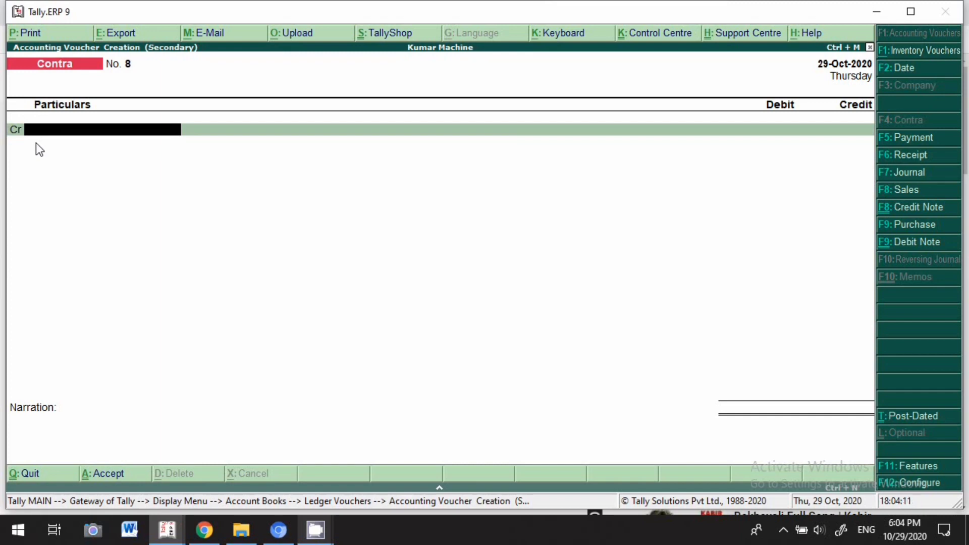
# Credit Cash with 3,500 and debit Axis Bank with the same amount in the contra voucher
pyautogui.write('Cash')
pyautogui.press('Return')
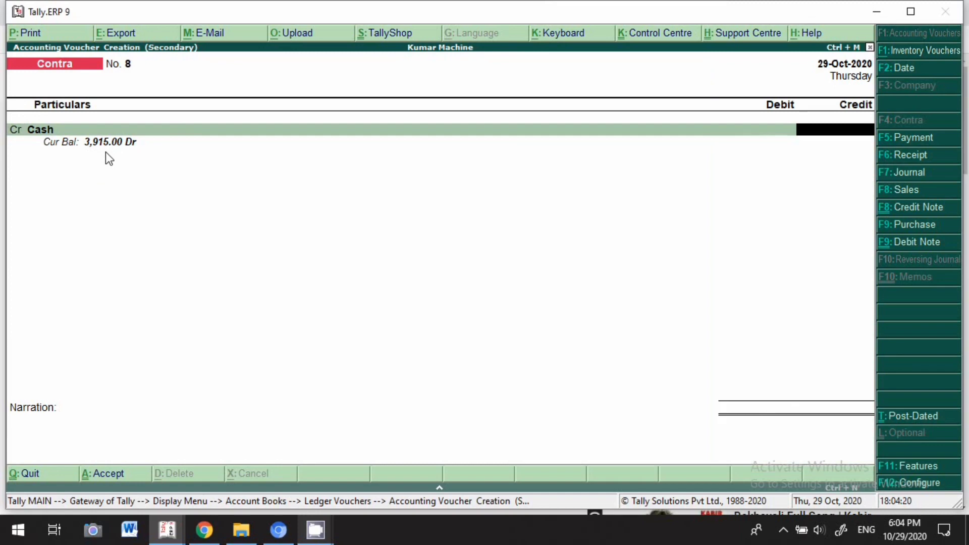
pyautogui.write('3500')
pyautogui.press('Return')
pyautogui.press('Return')
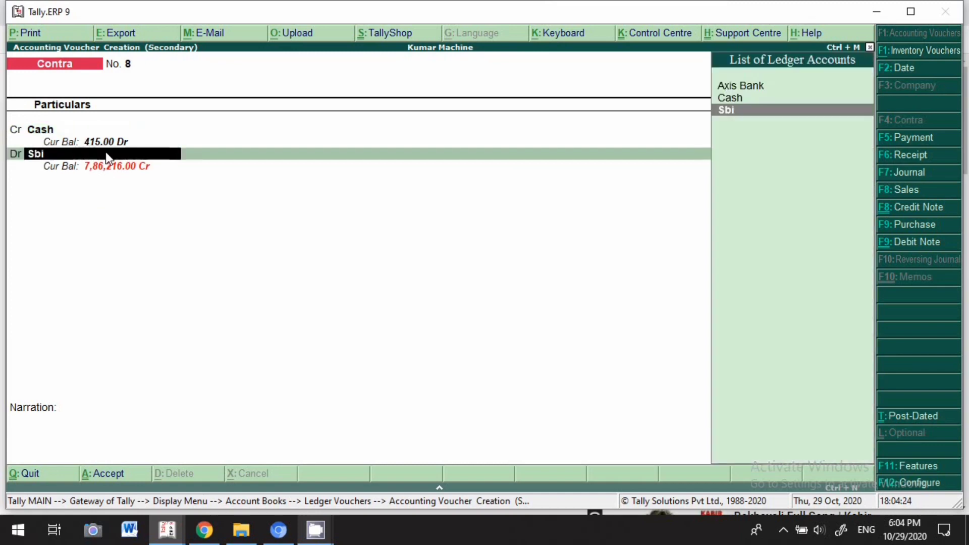
pyautogui.write('Ax')
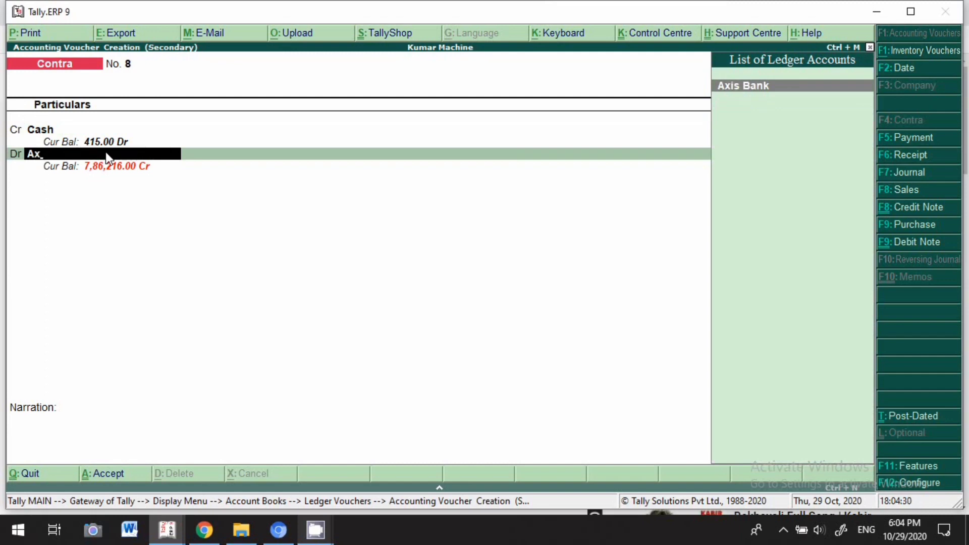
pyautogui.press('Return')
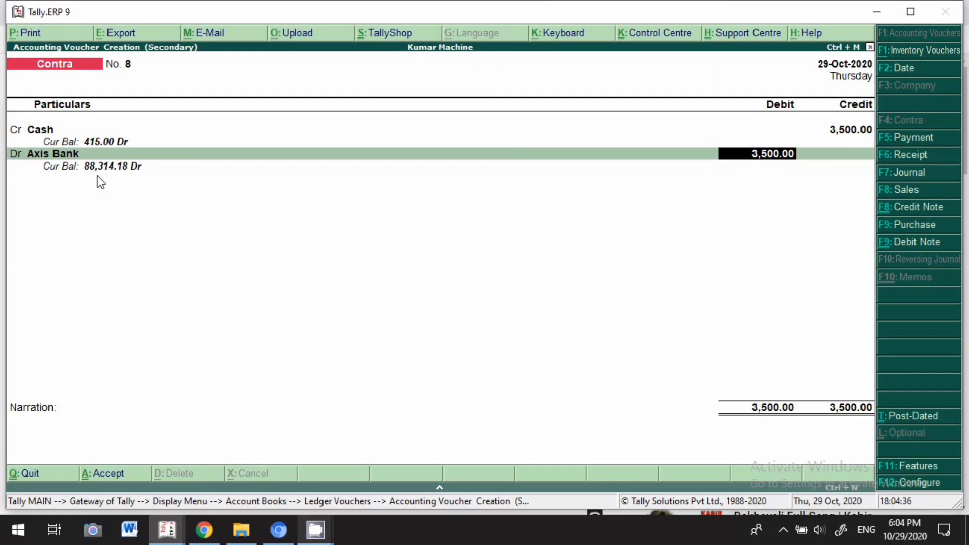
pyautogui.press('Return')
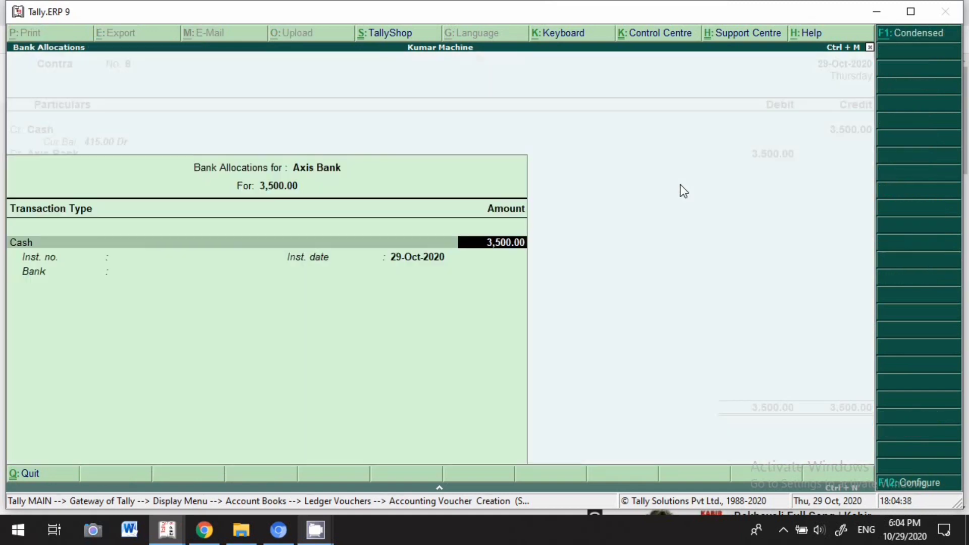
# Allocate the Axis Bank cash deposit as 1 note of 2000 and 3 notes of 500, and complete the bank allocation
pyautogui.press('Return')
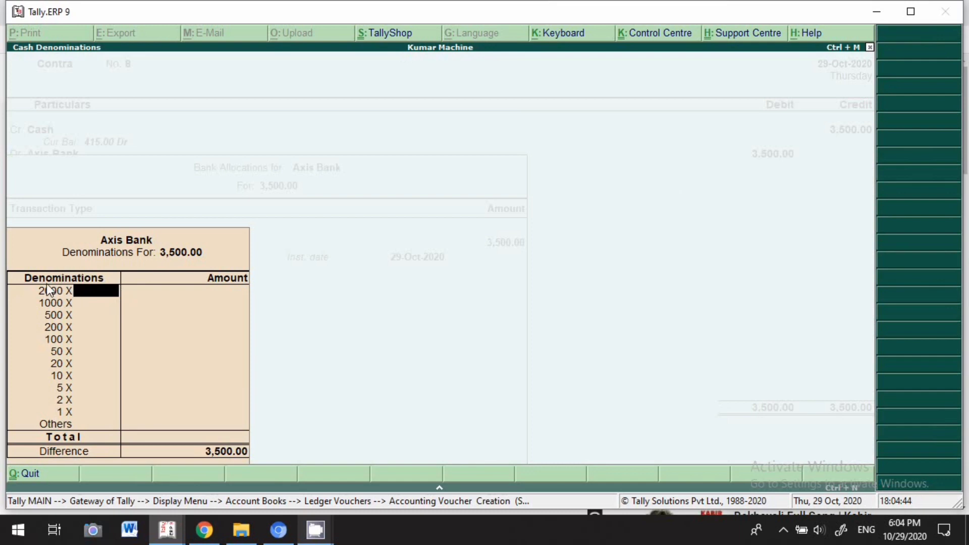
pyautogui.write('1')
pyautogui.press('Return')
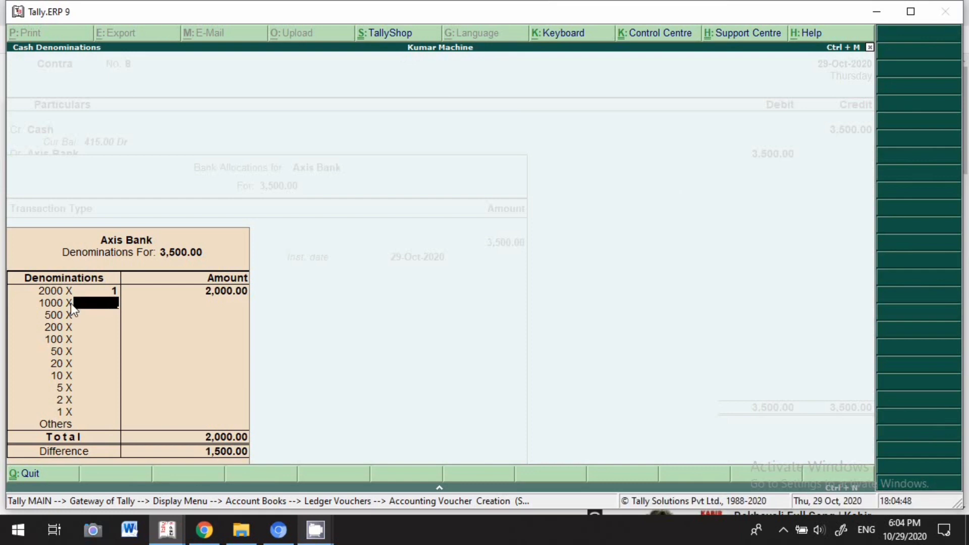
pyautogui.press('Return')
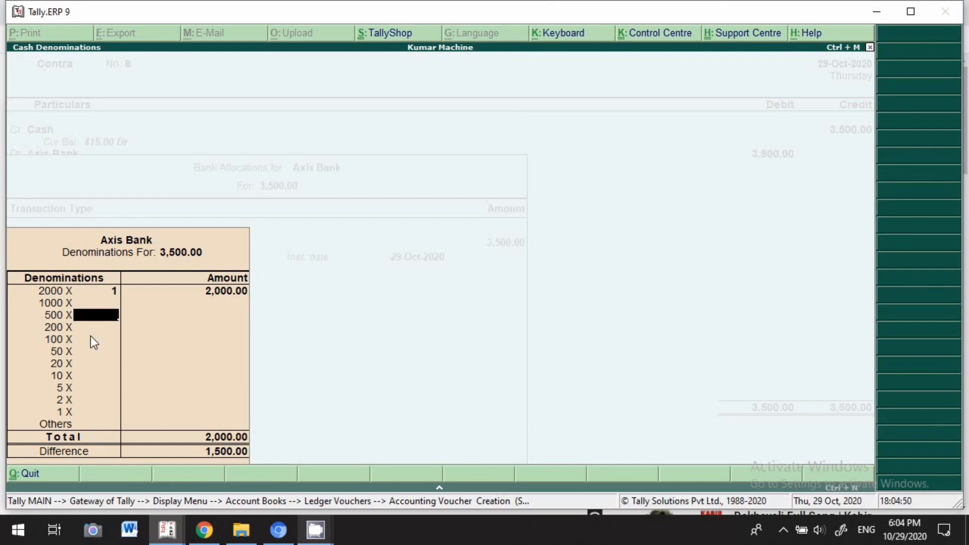
pyautogui.write('3')
pyautogui.press('Return')
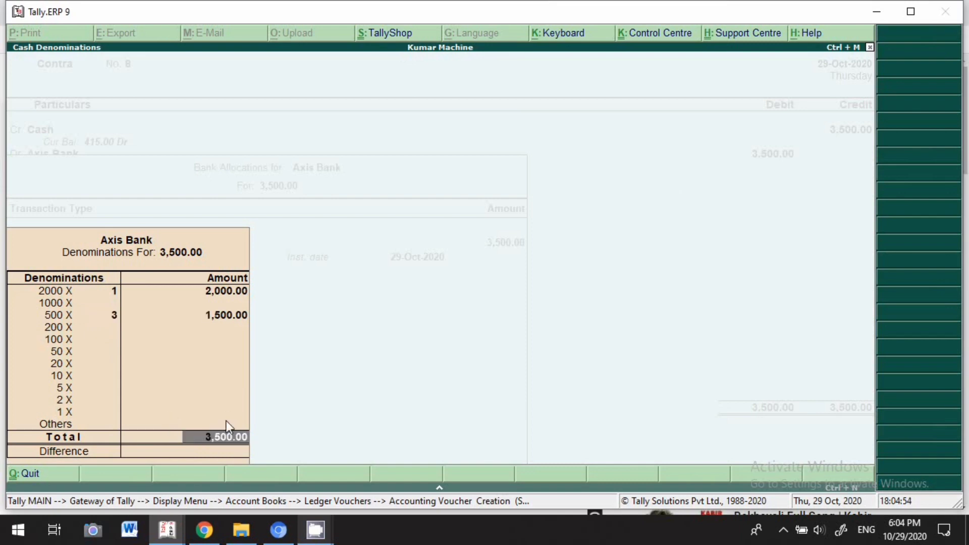
pyautogui.press('Return')
pyautogui.press('Return')
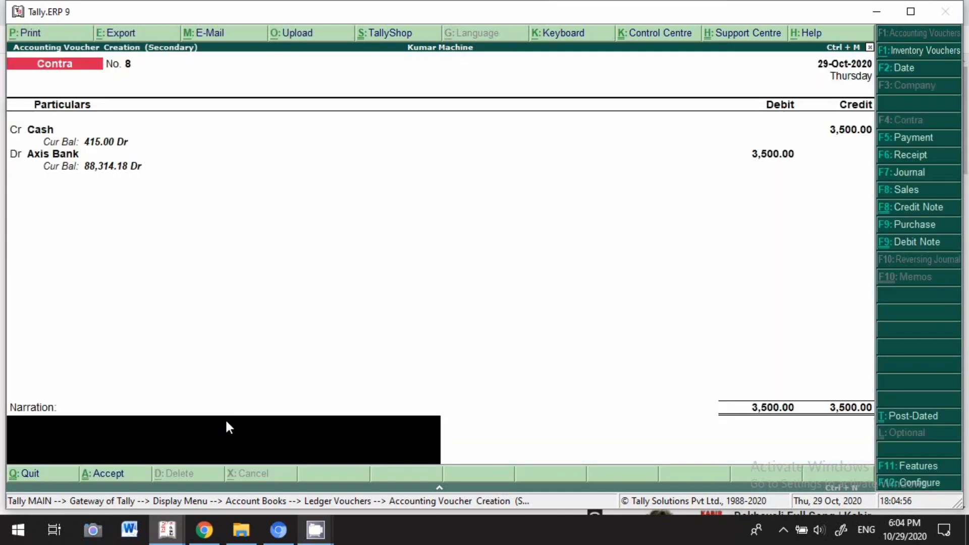
# Save the 3,500 Axis Bank deposit voucher with a blank narration and leave the Cash ledger
pyautogui.press('Return')
pyautogui.press('Return')
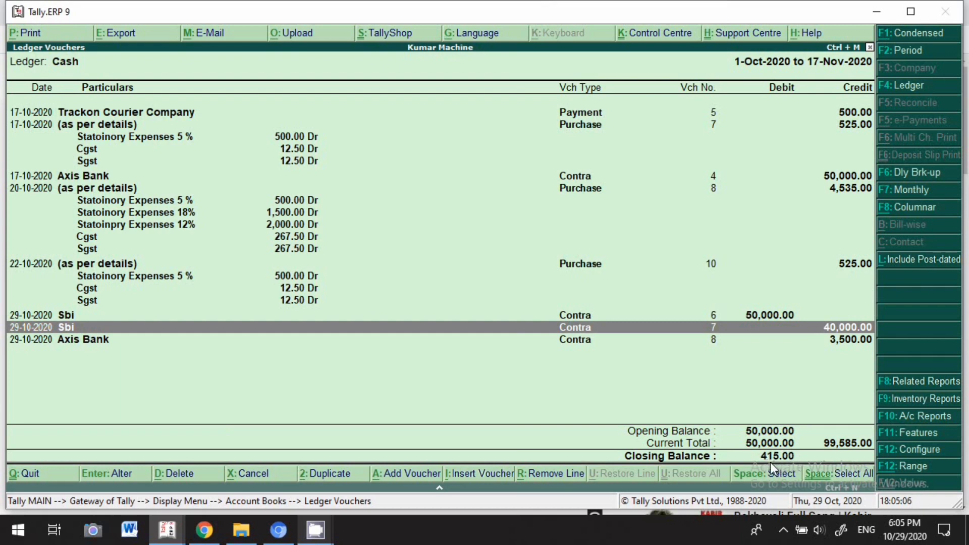
pyautogui.press('Escape')
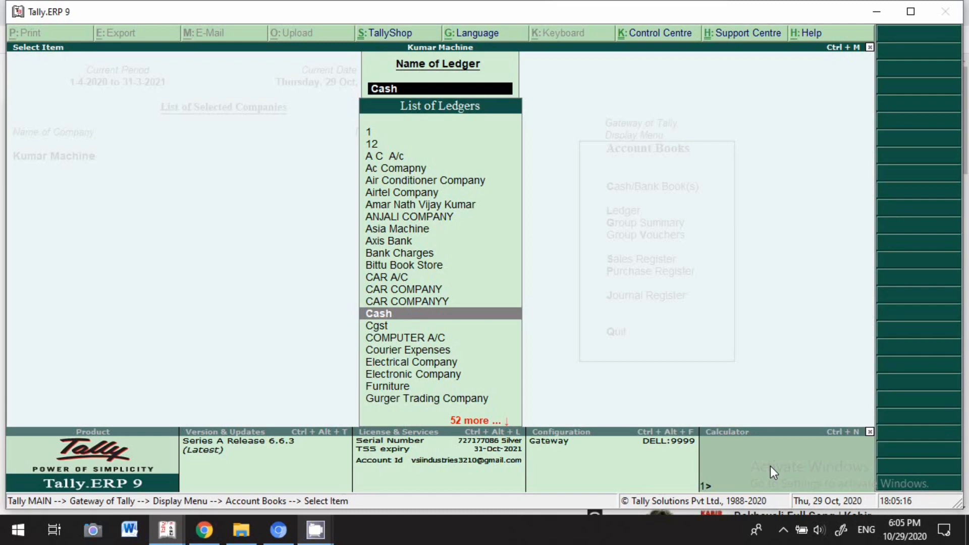
# Reopen the Cash ledger, examine the 17-10-2020 Axis Bank contra voucher, and look down the remaining entries
pyautogui.press('Return')
pyautogui.press('Down')
pyautogui.press('Down')
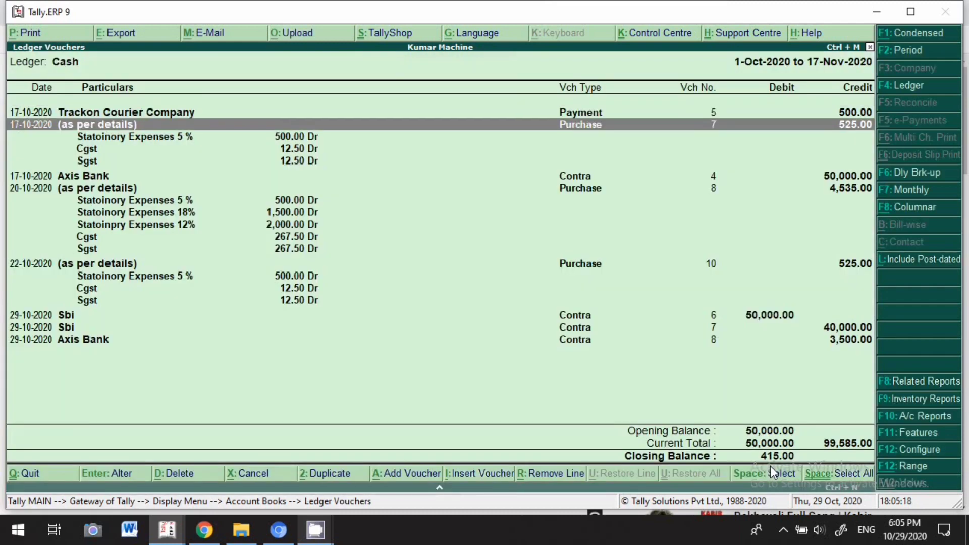
pyautogui.press('Return')
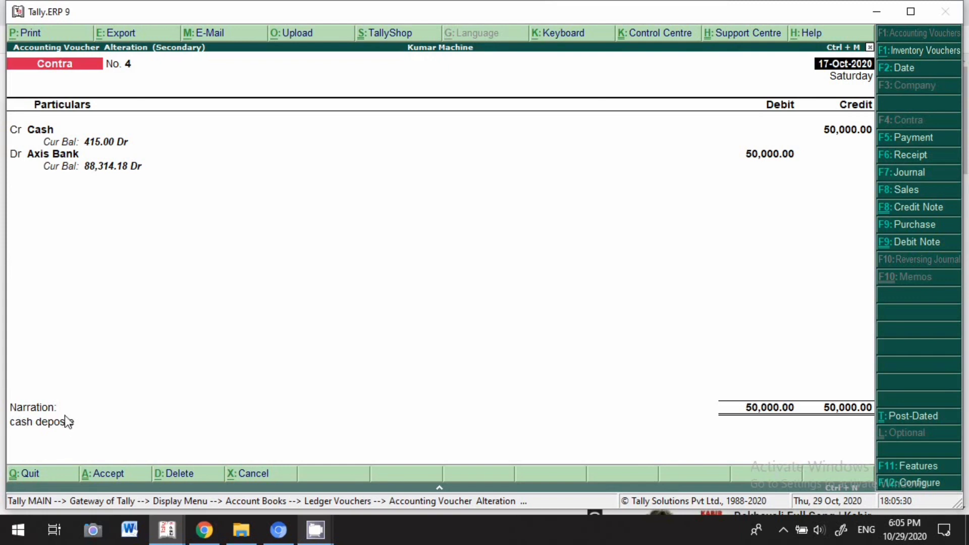
pyautogui.press('Escape')
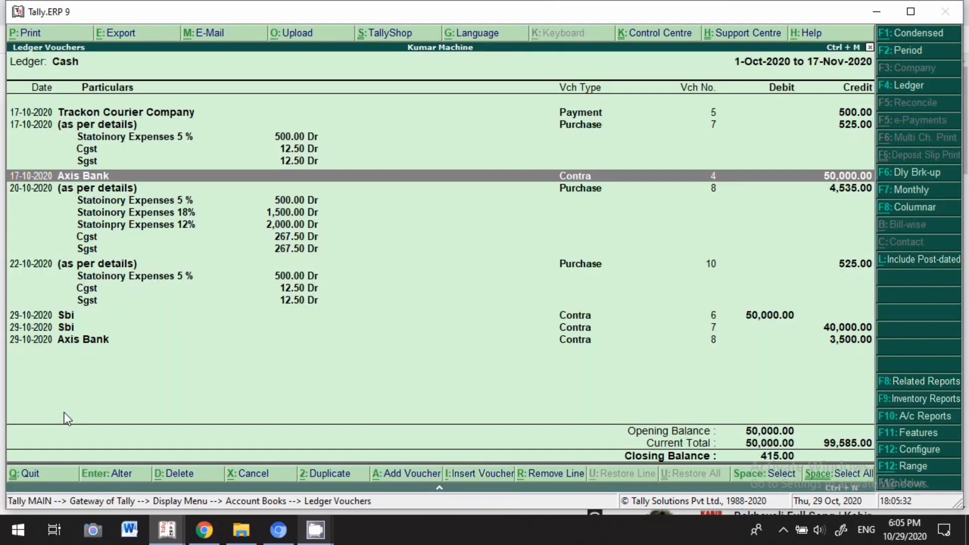
pyautogui.press('Down')
pyautogui.press('Down')
pyautogui.press('Down')
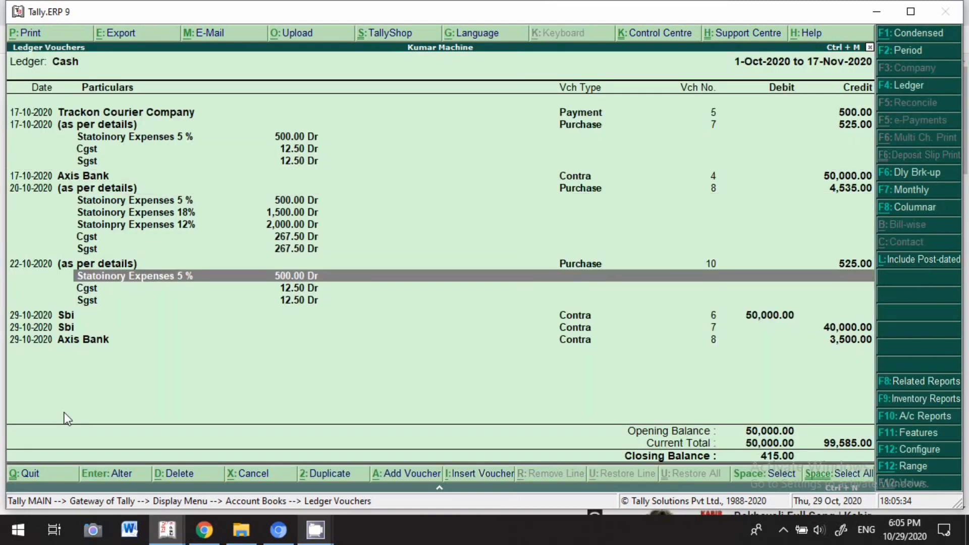
pyautogui.press('Down')
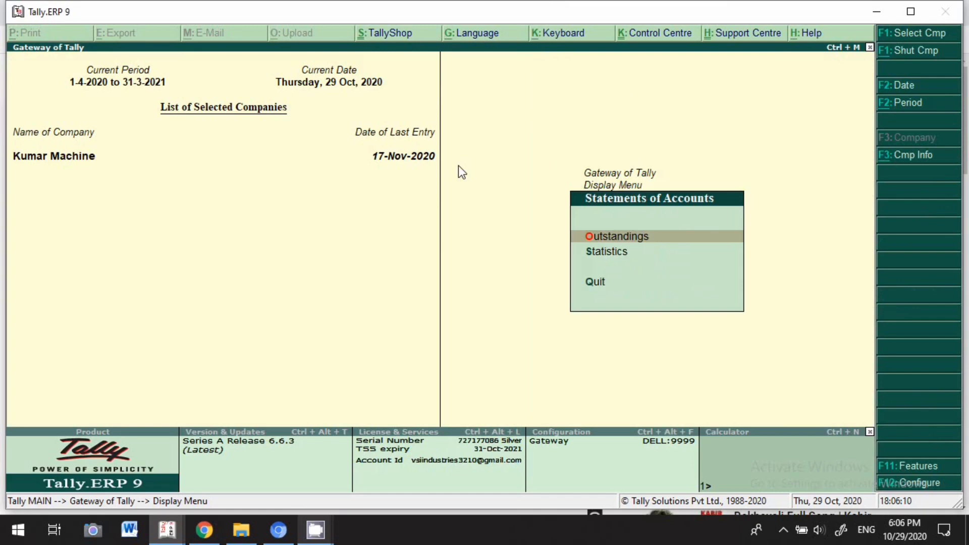
# Open Statistics from the Statements of Accounts and drill down through Contra to the list of October vouchers
pyautogui.press('s')
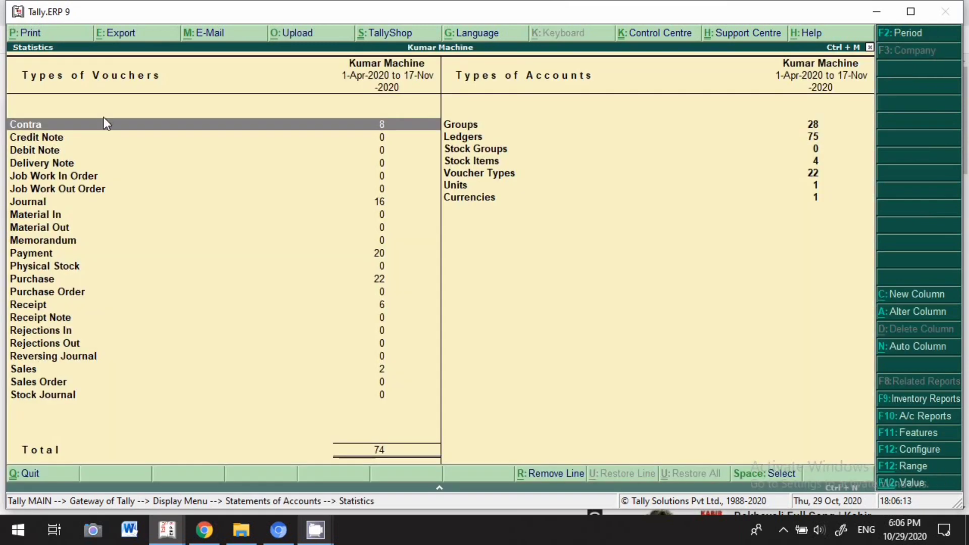
pyautogui.press('Down')
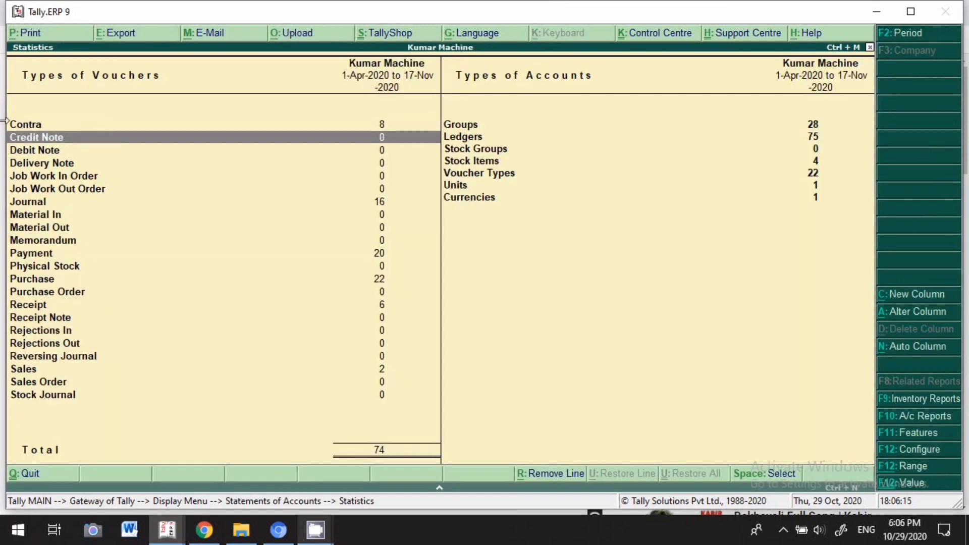
pyautogui.click(22, 128)
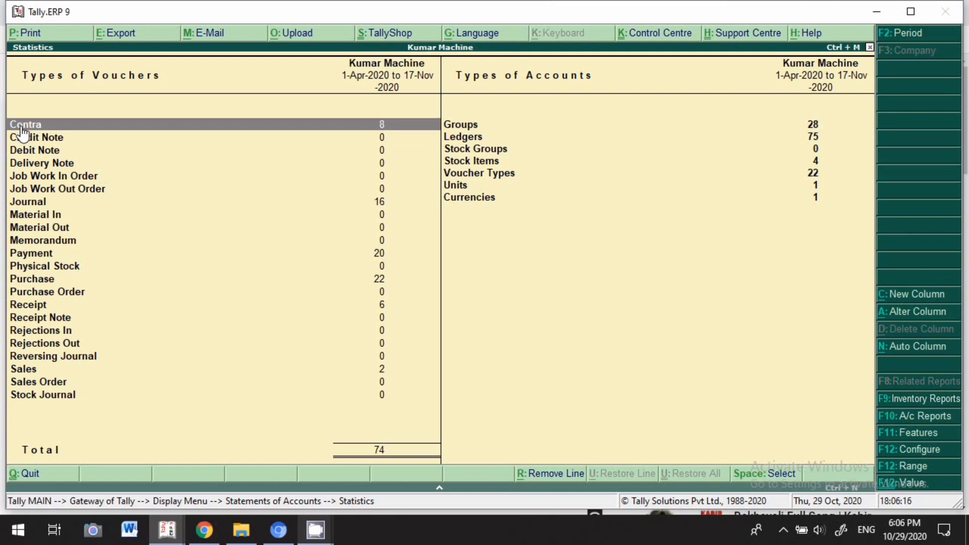
pyautogui.click(22, 130)
pyautogui.press('Up')
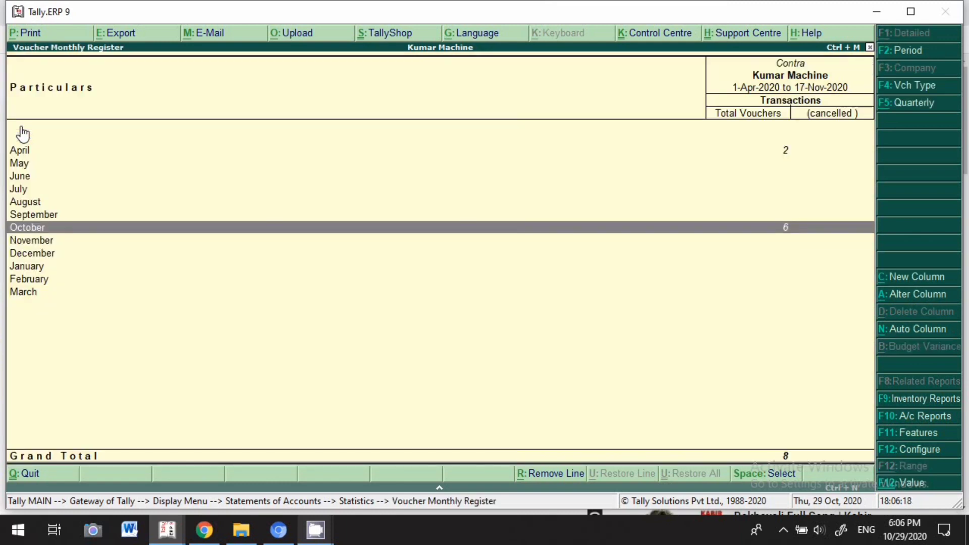
pyautogui.press('Return')
pyautogui.press('Return')
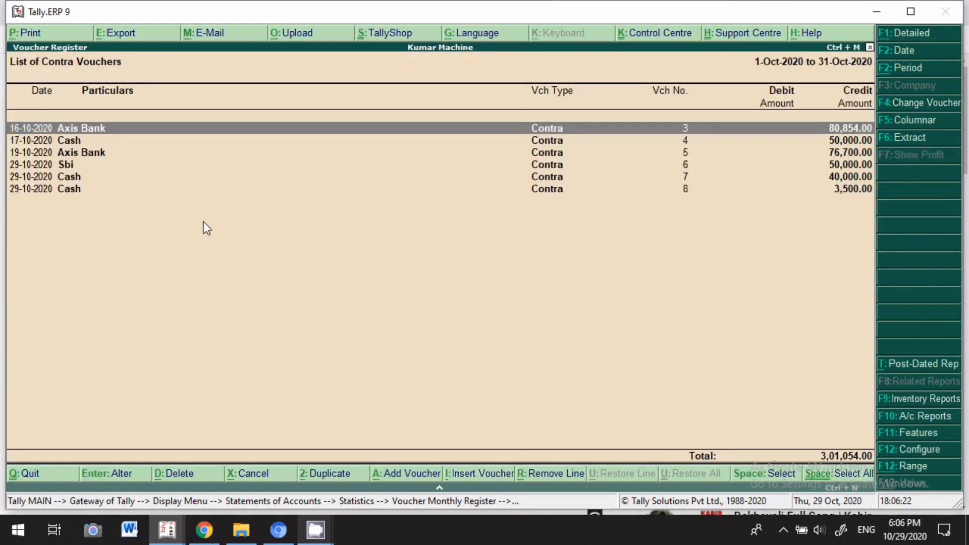
# Examine the 16-10-2020 contra voucher for the fund transfer from Axis Bank to Sbi, leaving it unaltered
pyautogui.press('Return')
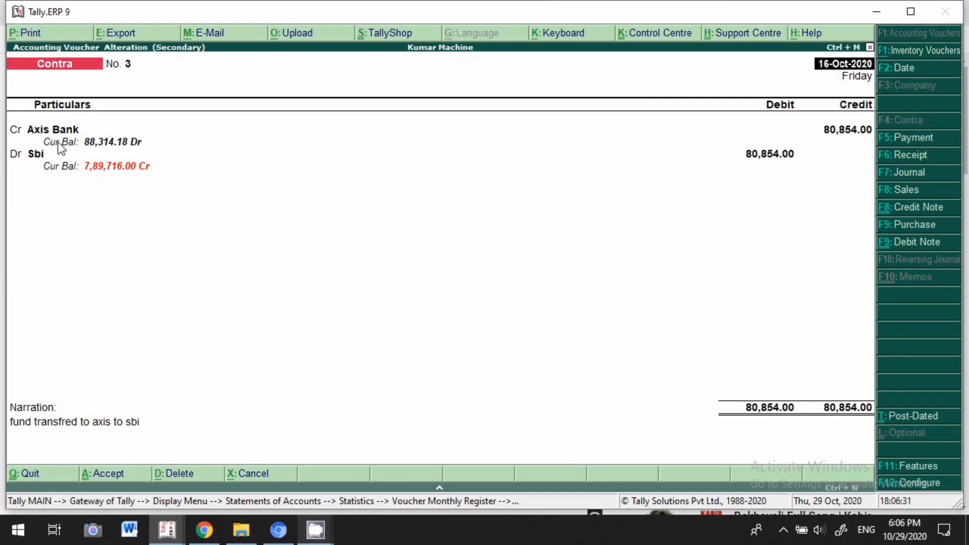
pyautogui.press('Escape')
pyautogui.press('Return')
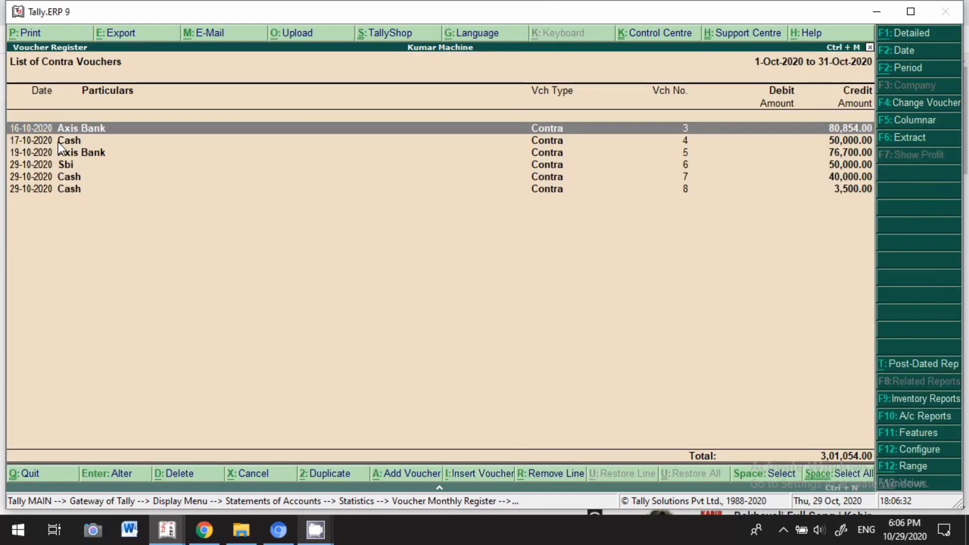
# Add a new contra voucher from the October contra register and date it 29-10-2020
pyautogui.press('End')
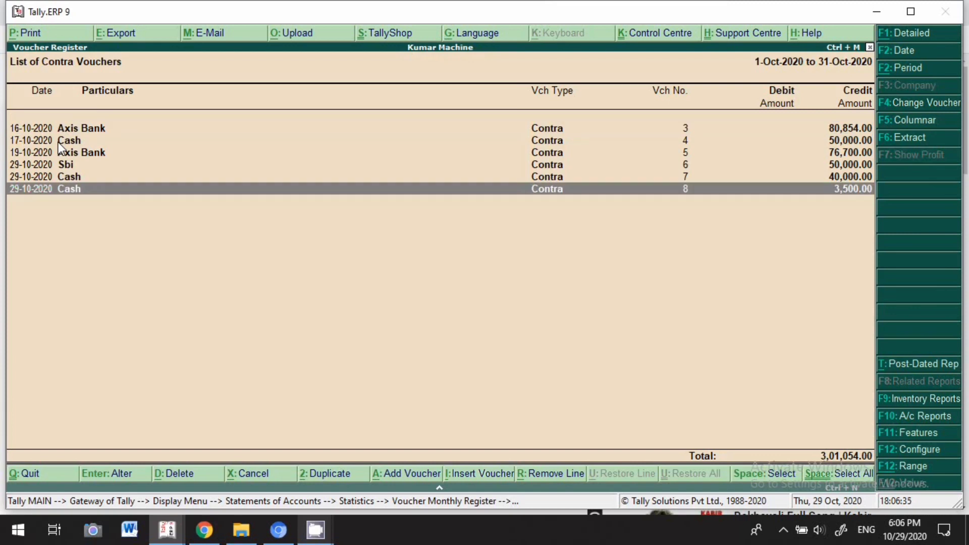
pyautogui.hotkey('alt', 'a')
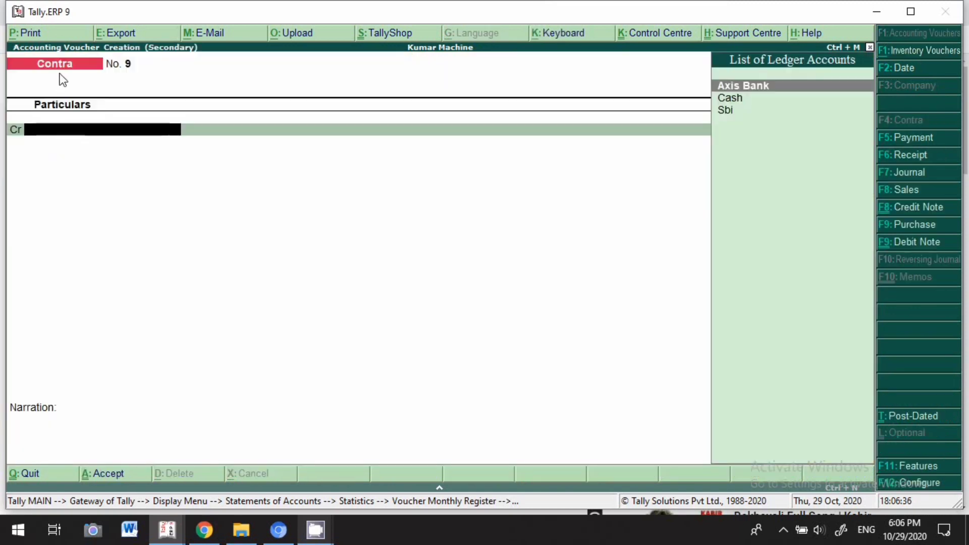
pyautogui.press('F2')
pyautogui.write('29.10')
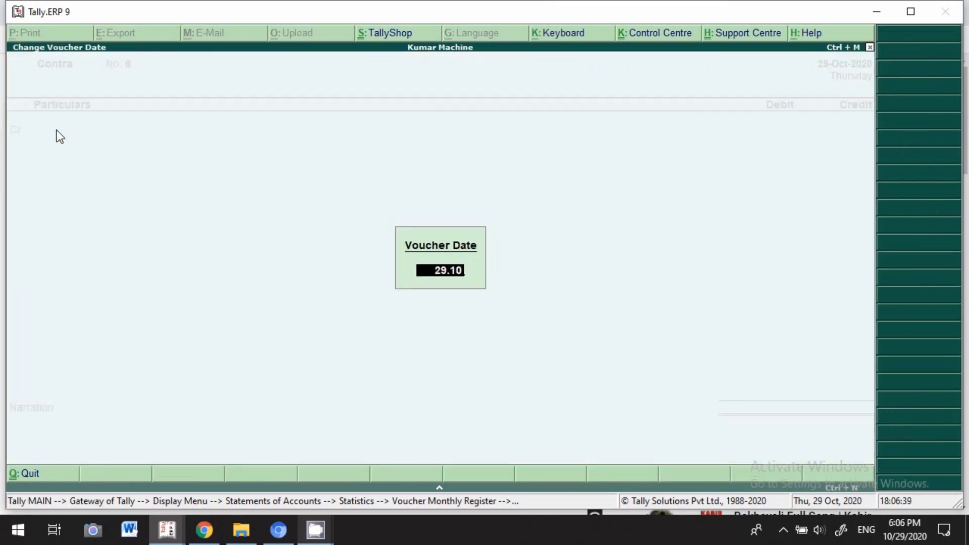
pyautogui.press('Return')
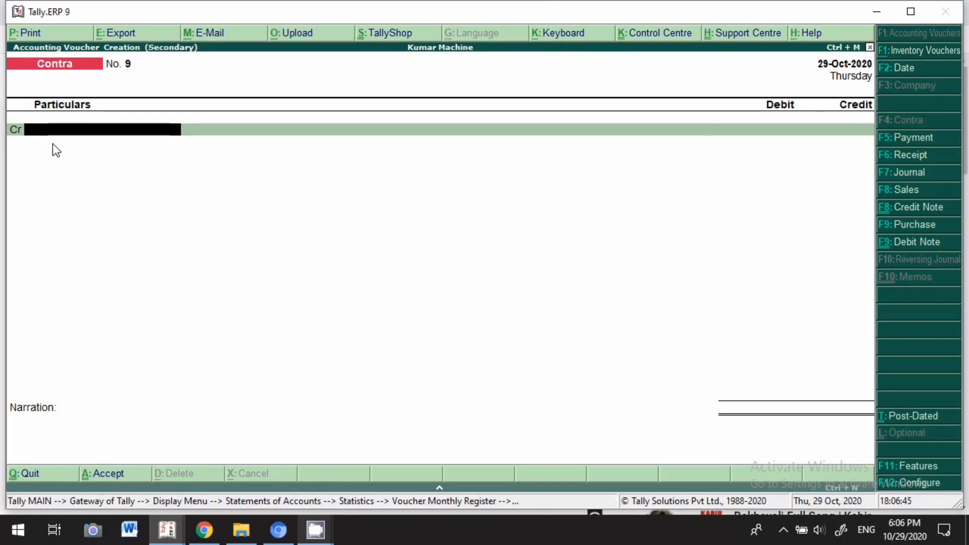
# Credit Axis Bank with 80,000 and complete its bank allocation as a cheque dated 29-Oct-2020
pyautogui.write('Axi')
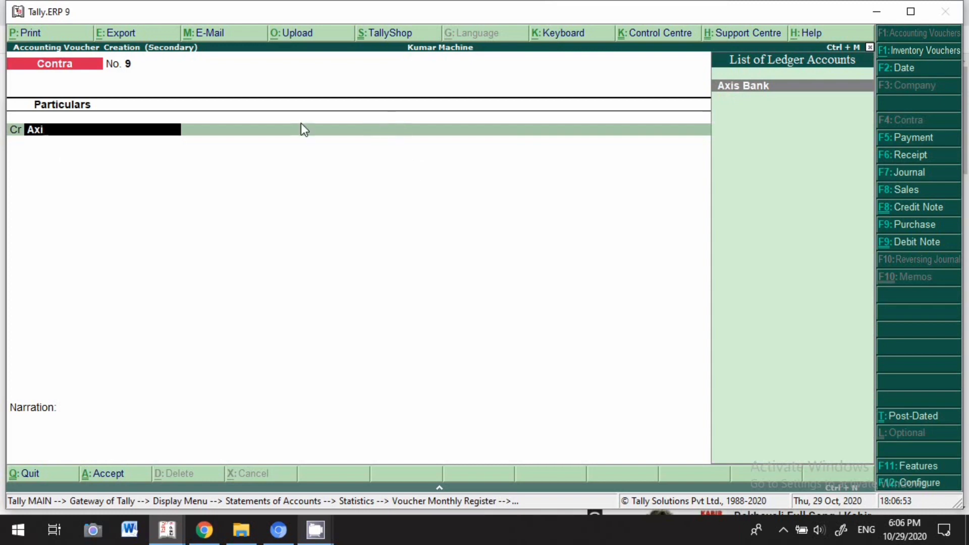
pyautogui.press('Return')
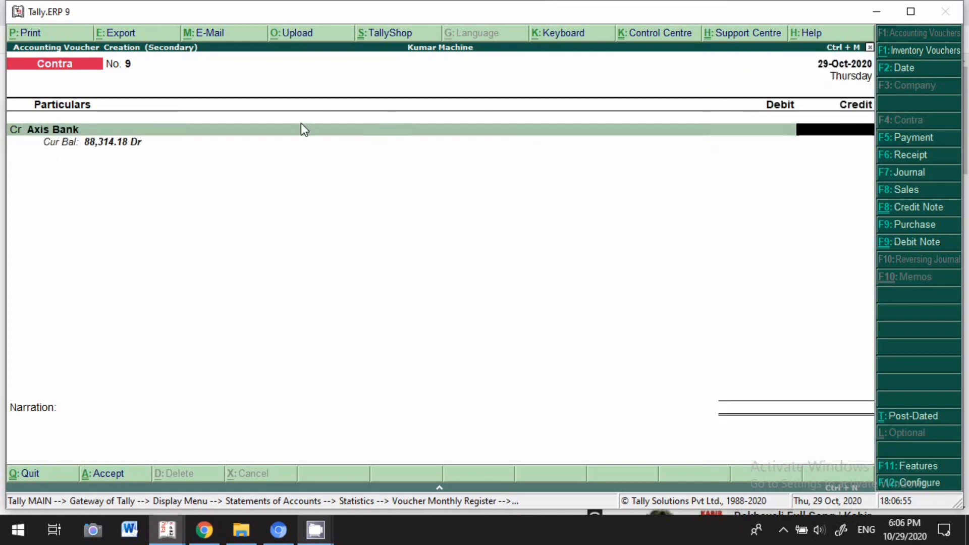
pyautogui.write('8')
pyautogui.write('0,')
pyautogui.write('000')
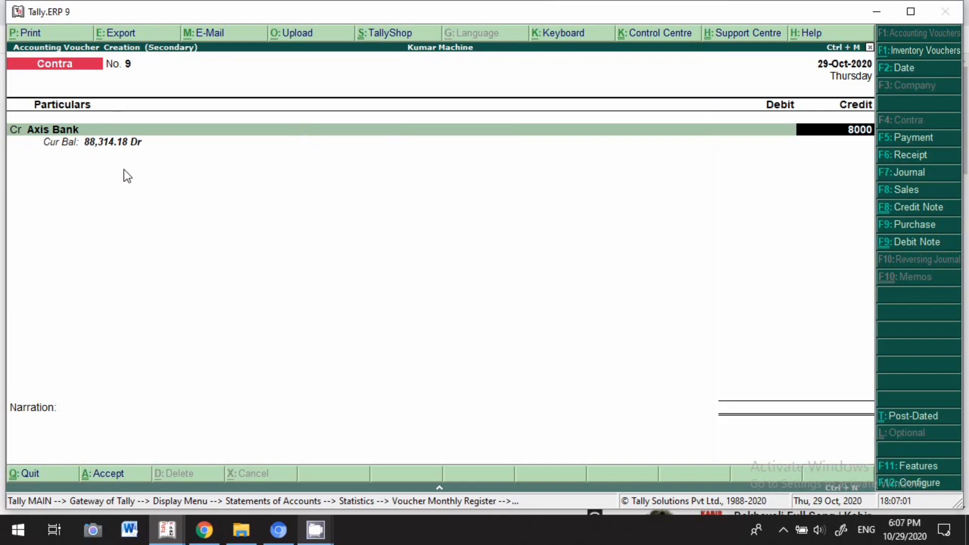
pyautogui.press('Return')
pyautogui.press('Return')
pyautogui.press('Return')
pyautogui.press('Return')
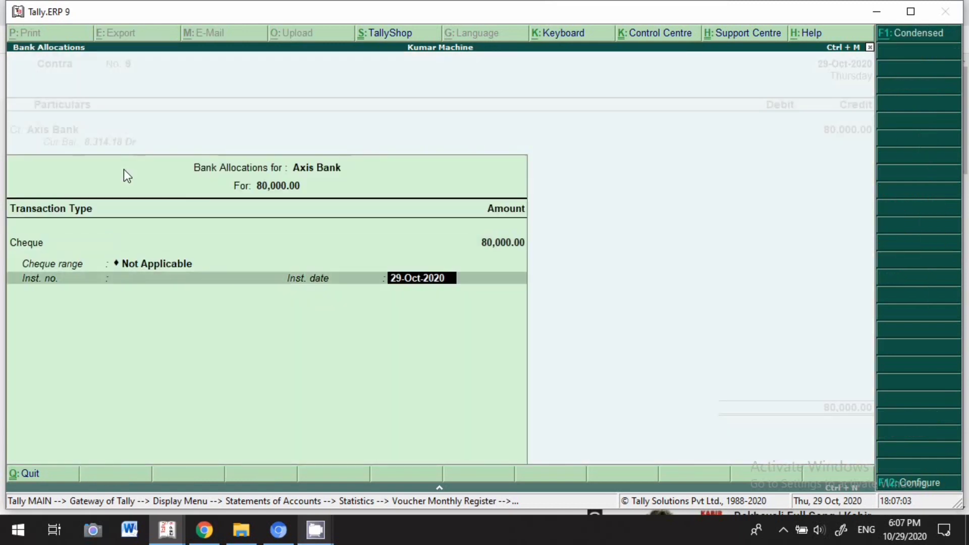
pyautogui.press('Return')
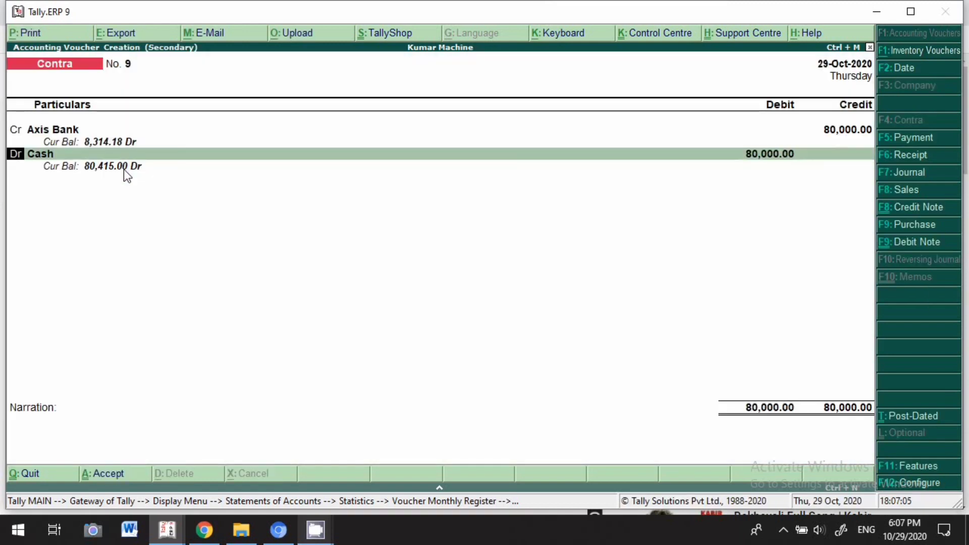
# Replace Cash with Sbi as the account debited for 80,000 and save the transfer voucher
pyautogui.press('Return')
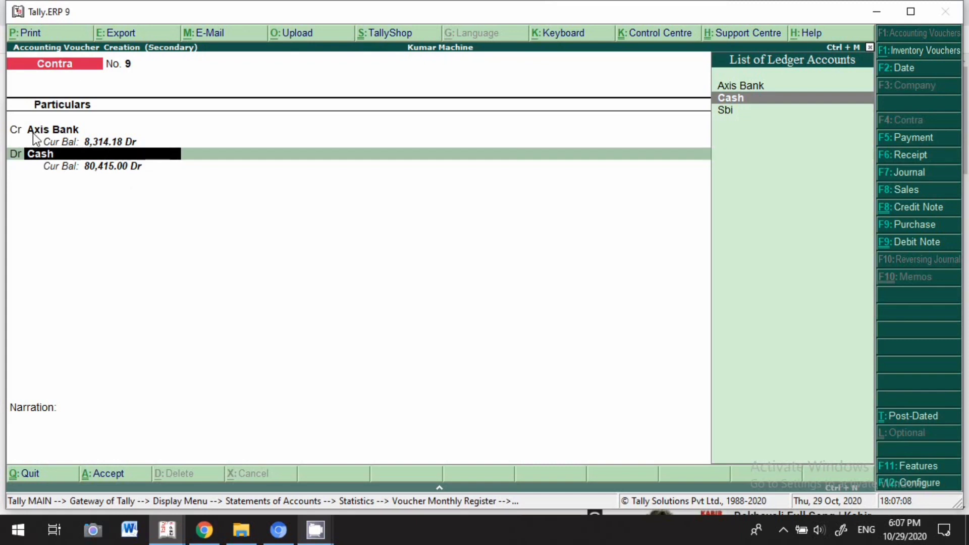
pyautogui.click(721, 112)
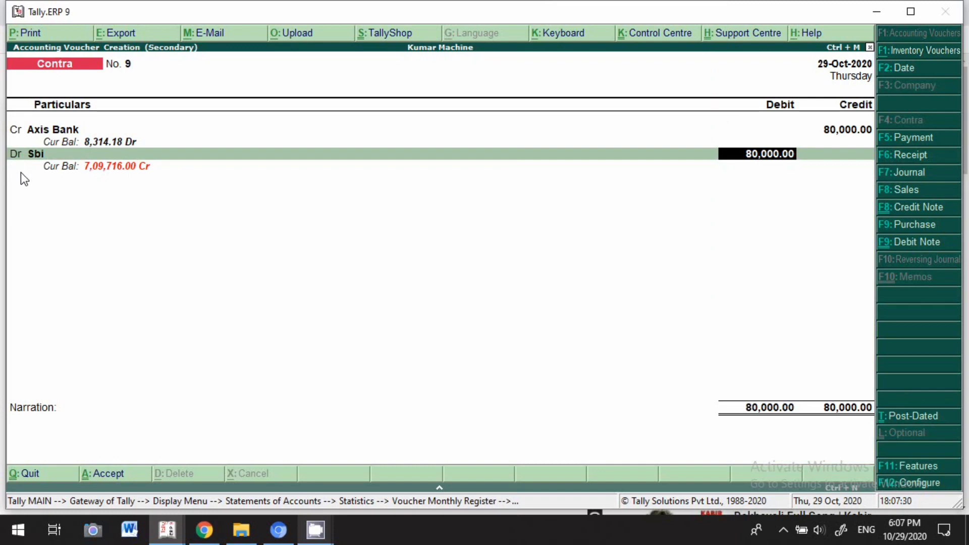
pyautogui.hotkey('ctrl', 'a')
# Set the date of the next contra voucher to 29-10-2020
pyautogui.press('F2')
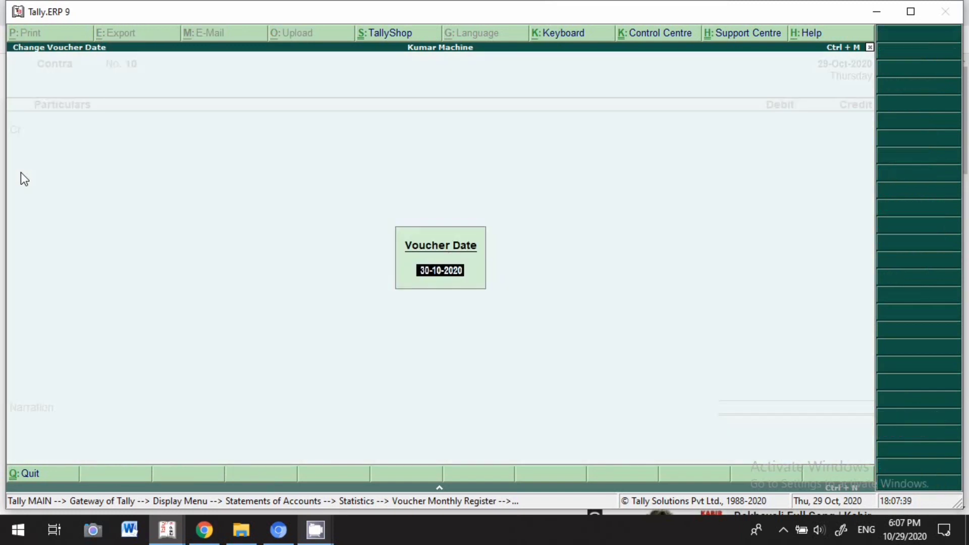
pyautogui.write('29-10')
pyautogui.press('Return')
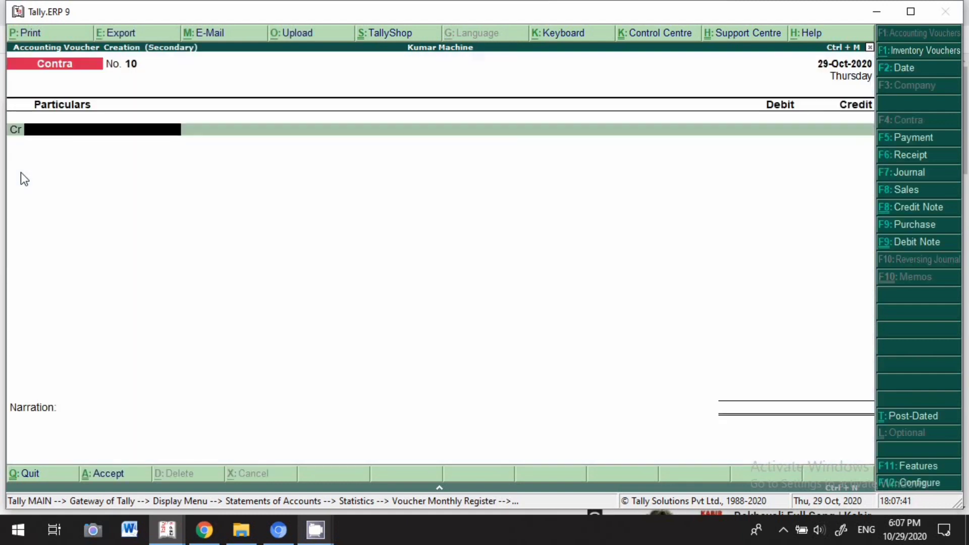
# Credit Sbi with 50,000 and complete its bank allocation as a cheque dated 29-Oct-2020
pyautogui.write('S')
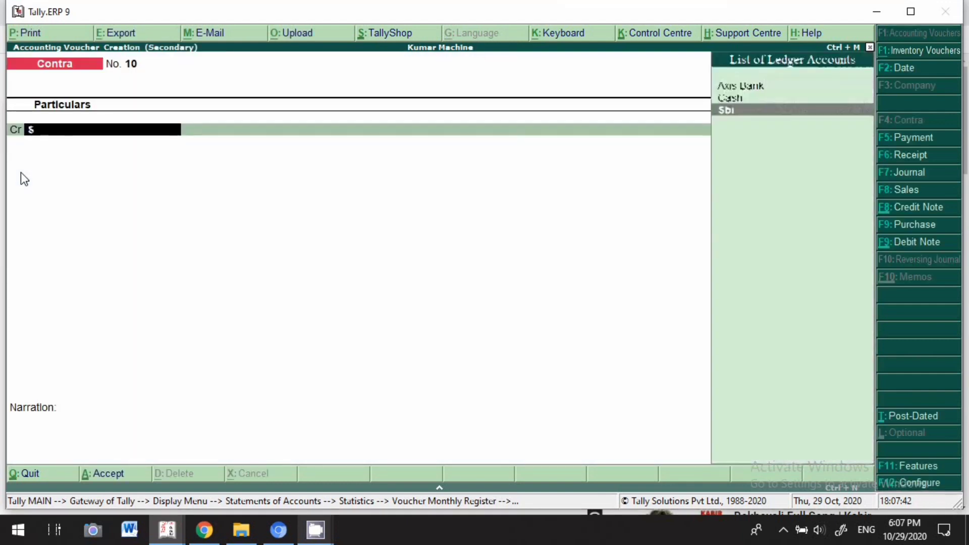
pyautogui.write('bi')
pyautogui.press('Return')
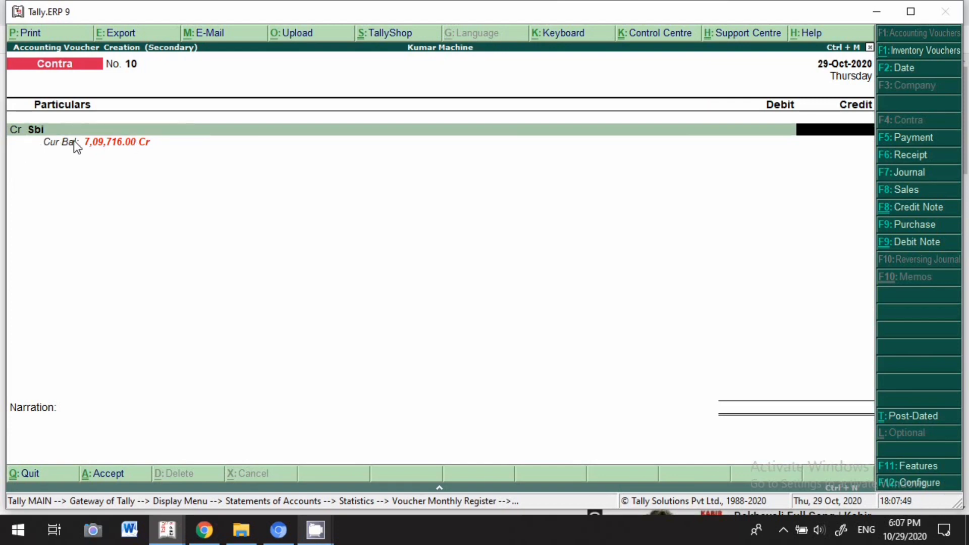
pyautogui.write('50000')
pyautogui.press('Return')
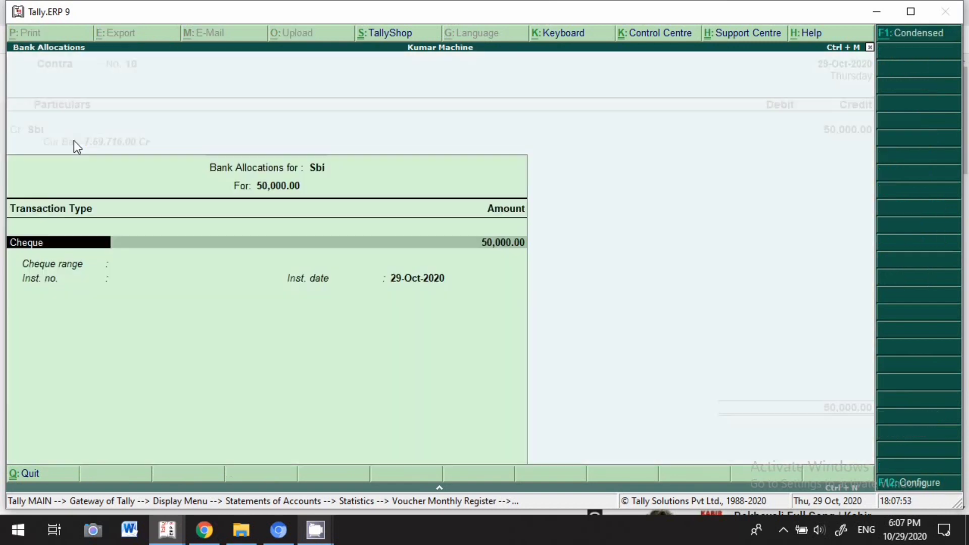
pyautogui.press('Return')
pyautogui.press('Return')
pyautogui.press('Return')
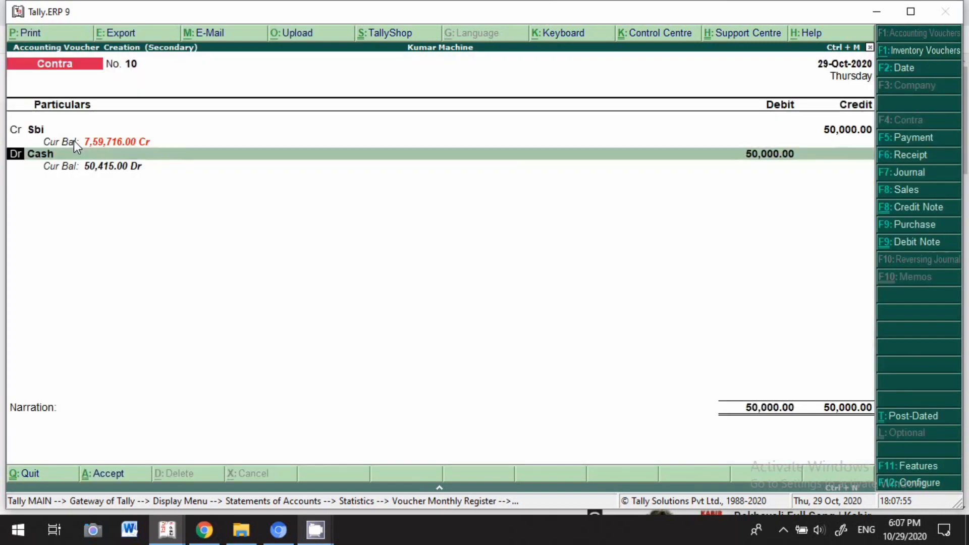
# Debit Axis Bank with 50,000, accept the Cheque/DD allocation without further details, and save the contra voucher
pyautogui.write('Ax')
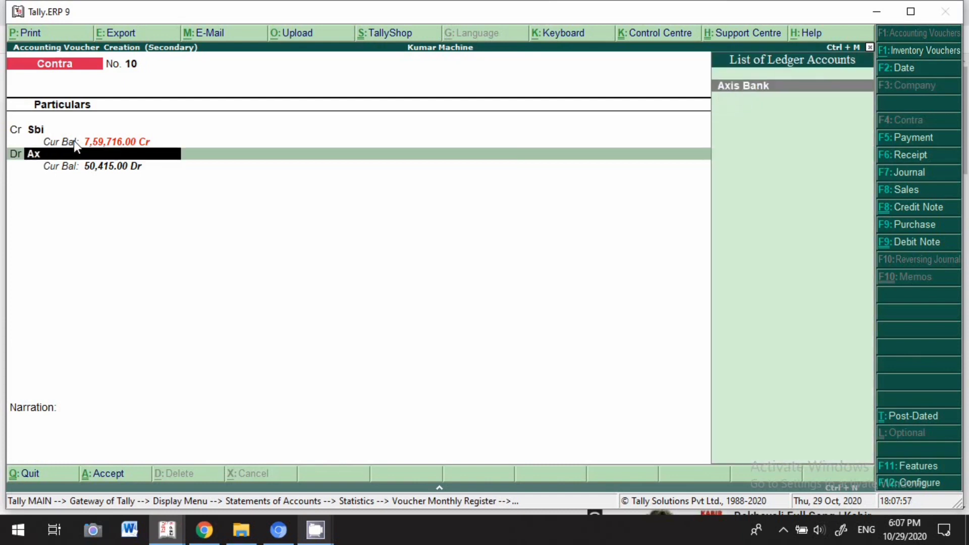
pyautogui.press('Return')
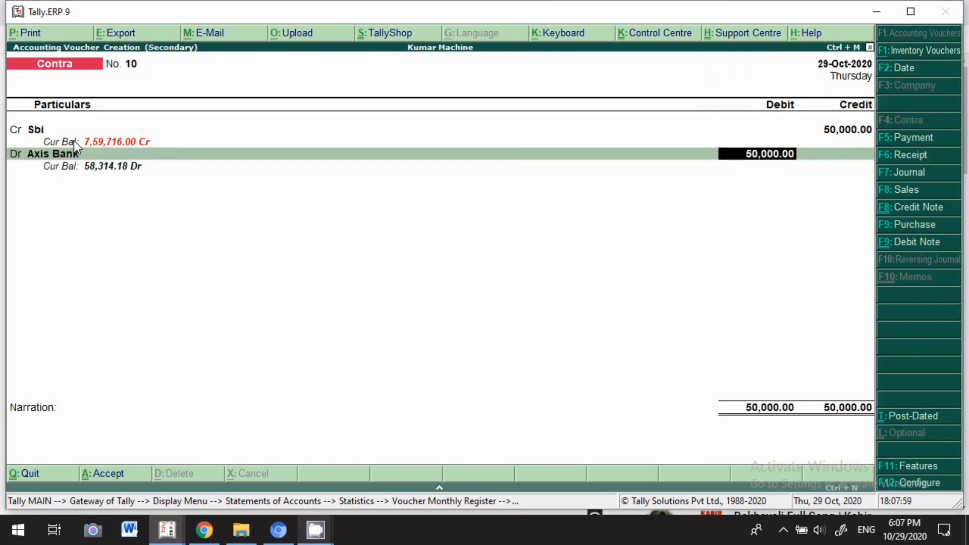
pyautogui.press('Return')
pyautogui.press('Return')
pyautogui.press('Return')
pyautogui.press('Return')
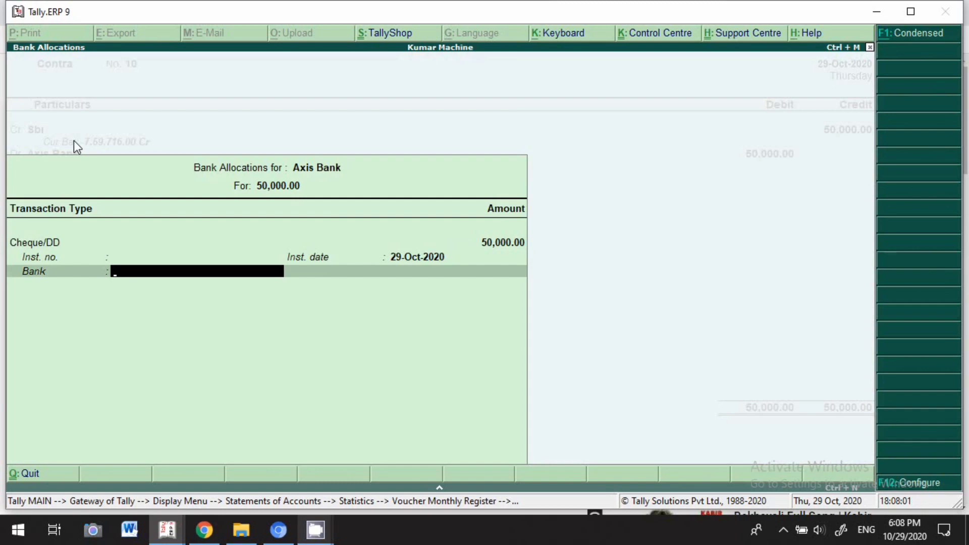
pyautogui.press('Return')
pyautogui.press('Return')
pyautogui.press('Return')
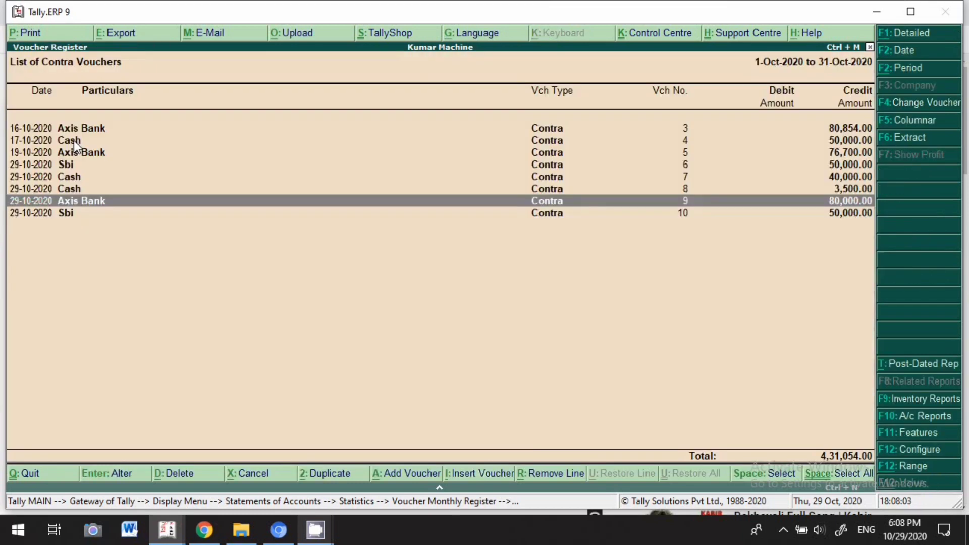
# Go back from the contra register to the Statistics report to check the contra voucher count, and leave the report
pyautogui.press('Escape')
pyautogui.press('Escape')
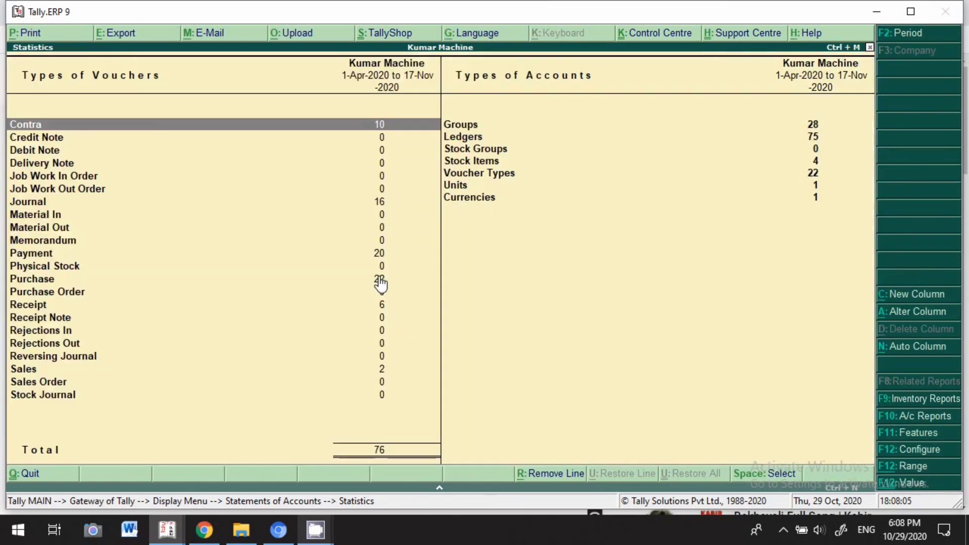
pyautogui.press('Escape')
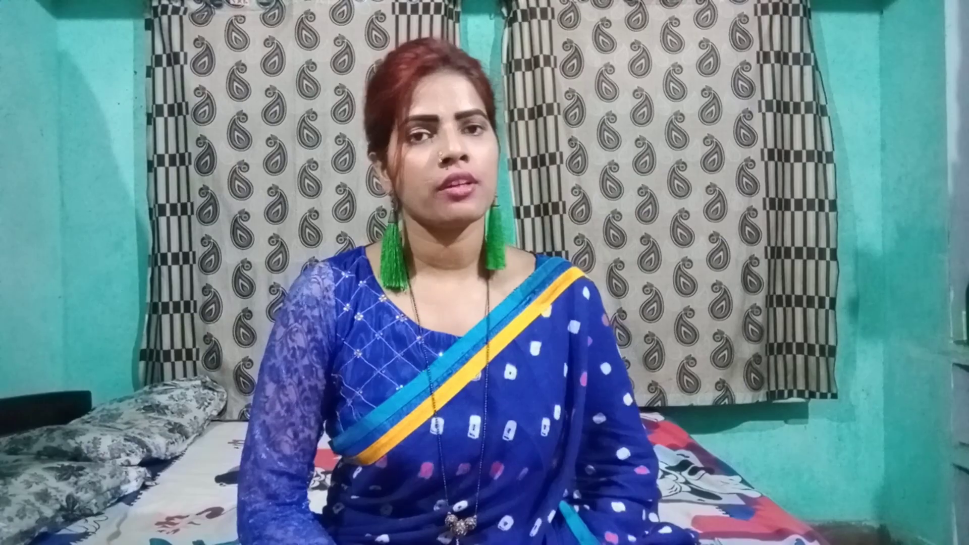